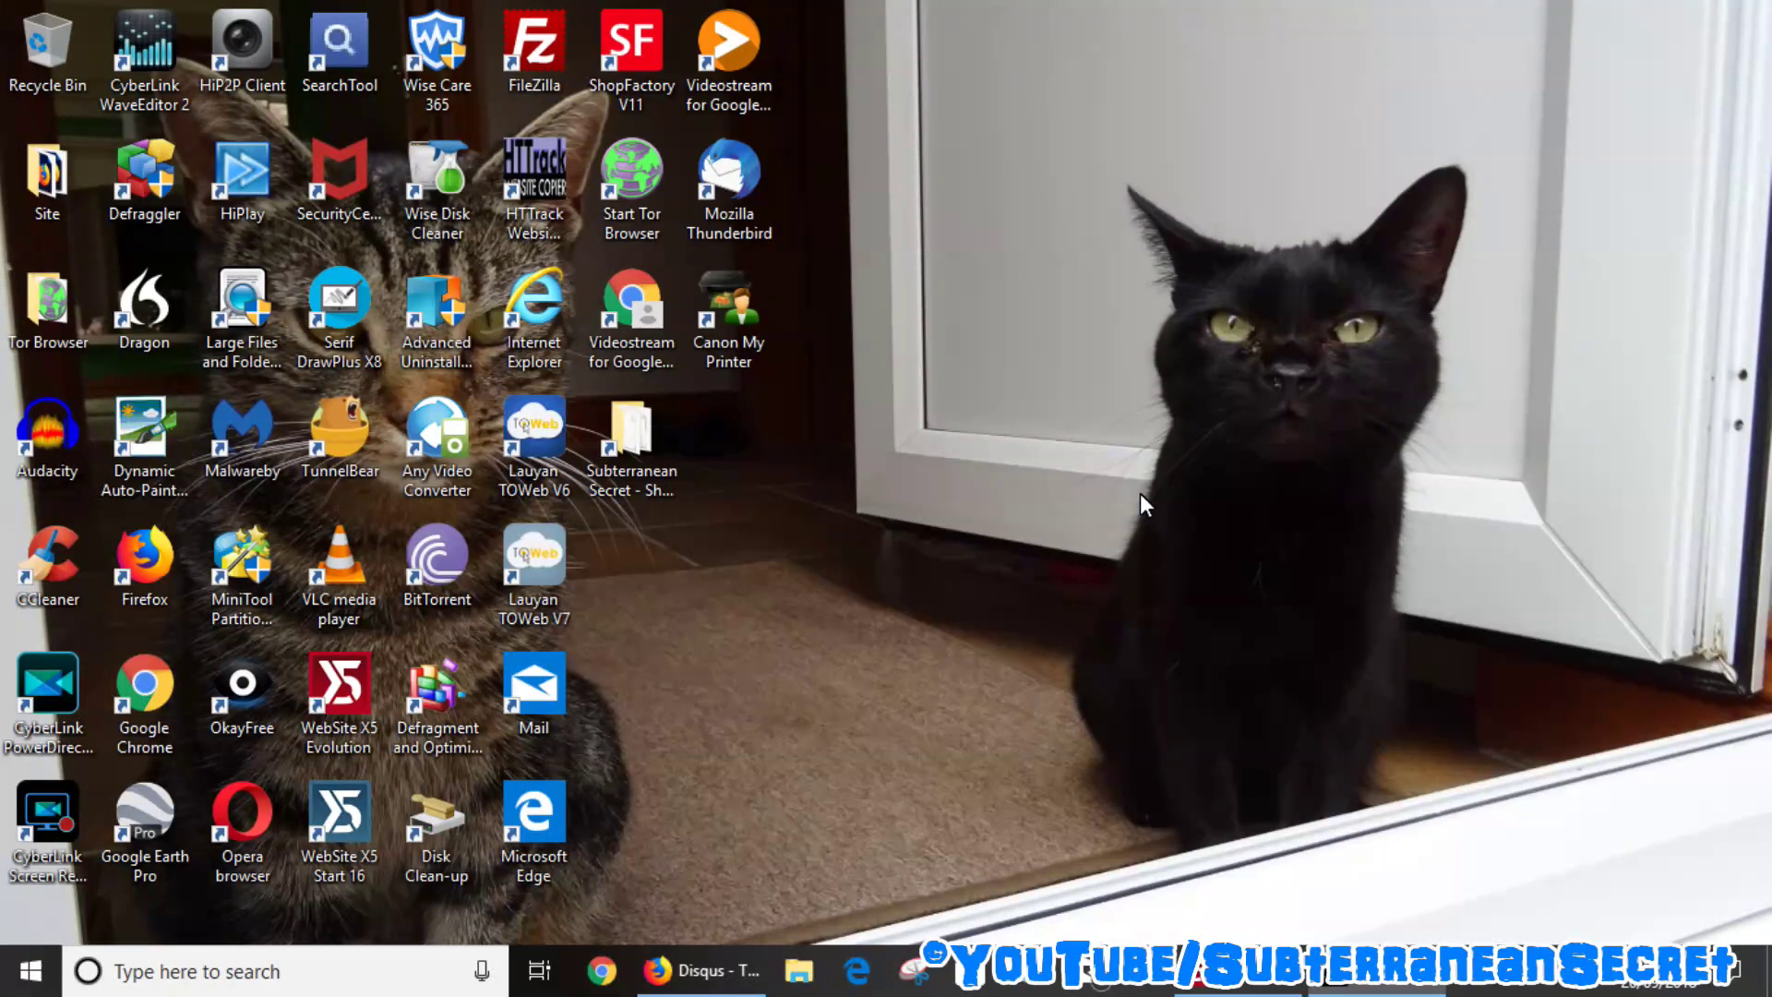
Restore the Firefox window showing the signed-in Disqus home page.
{"action": "left_click", "coordinate": [730, 971]}
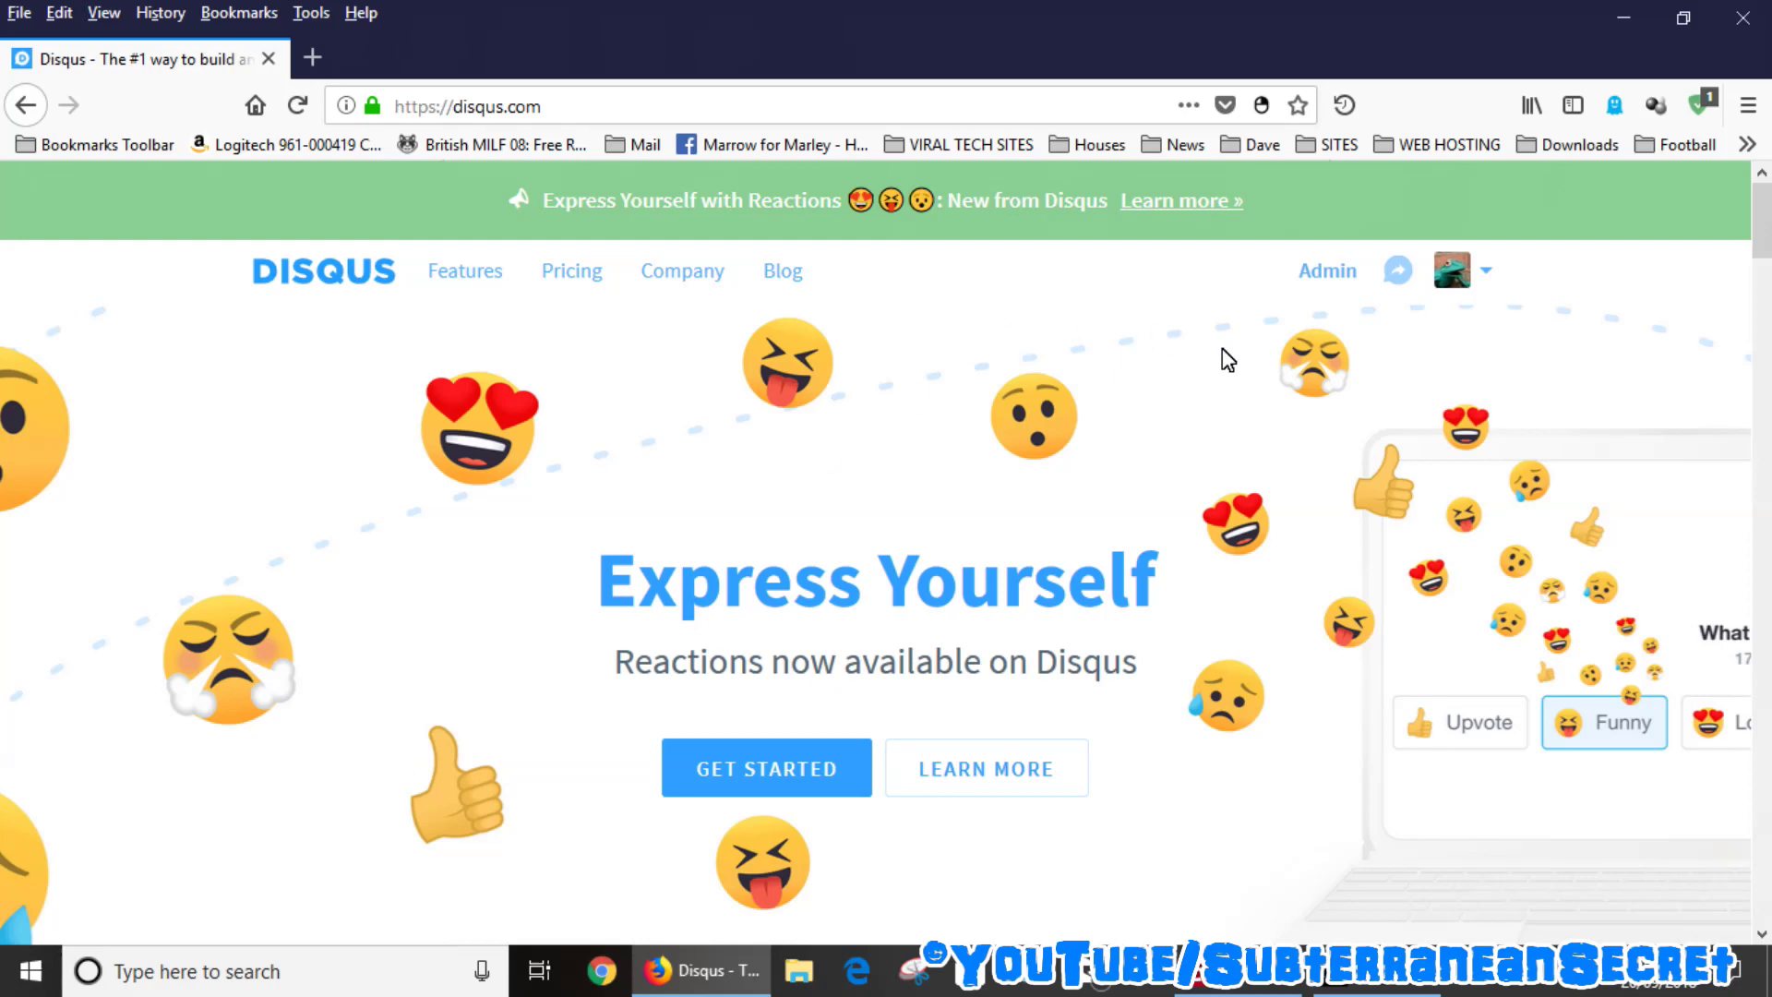
Open the general settings of the Subterranean Secret site in the Disqus admin.
{"action": "left_click", "coordinate": [1320, 275]}
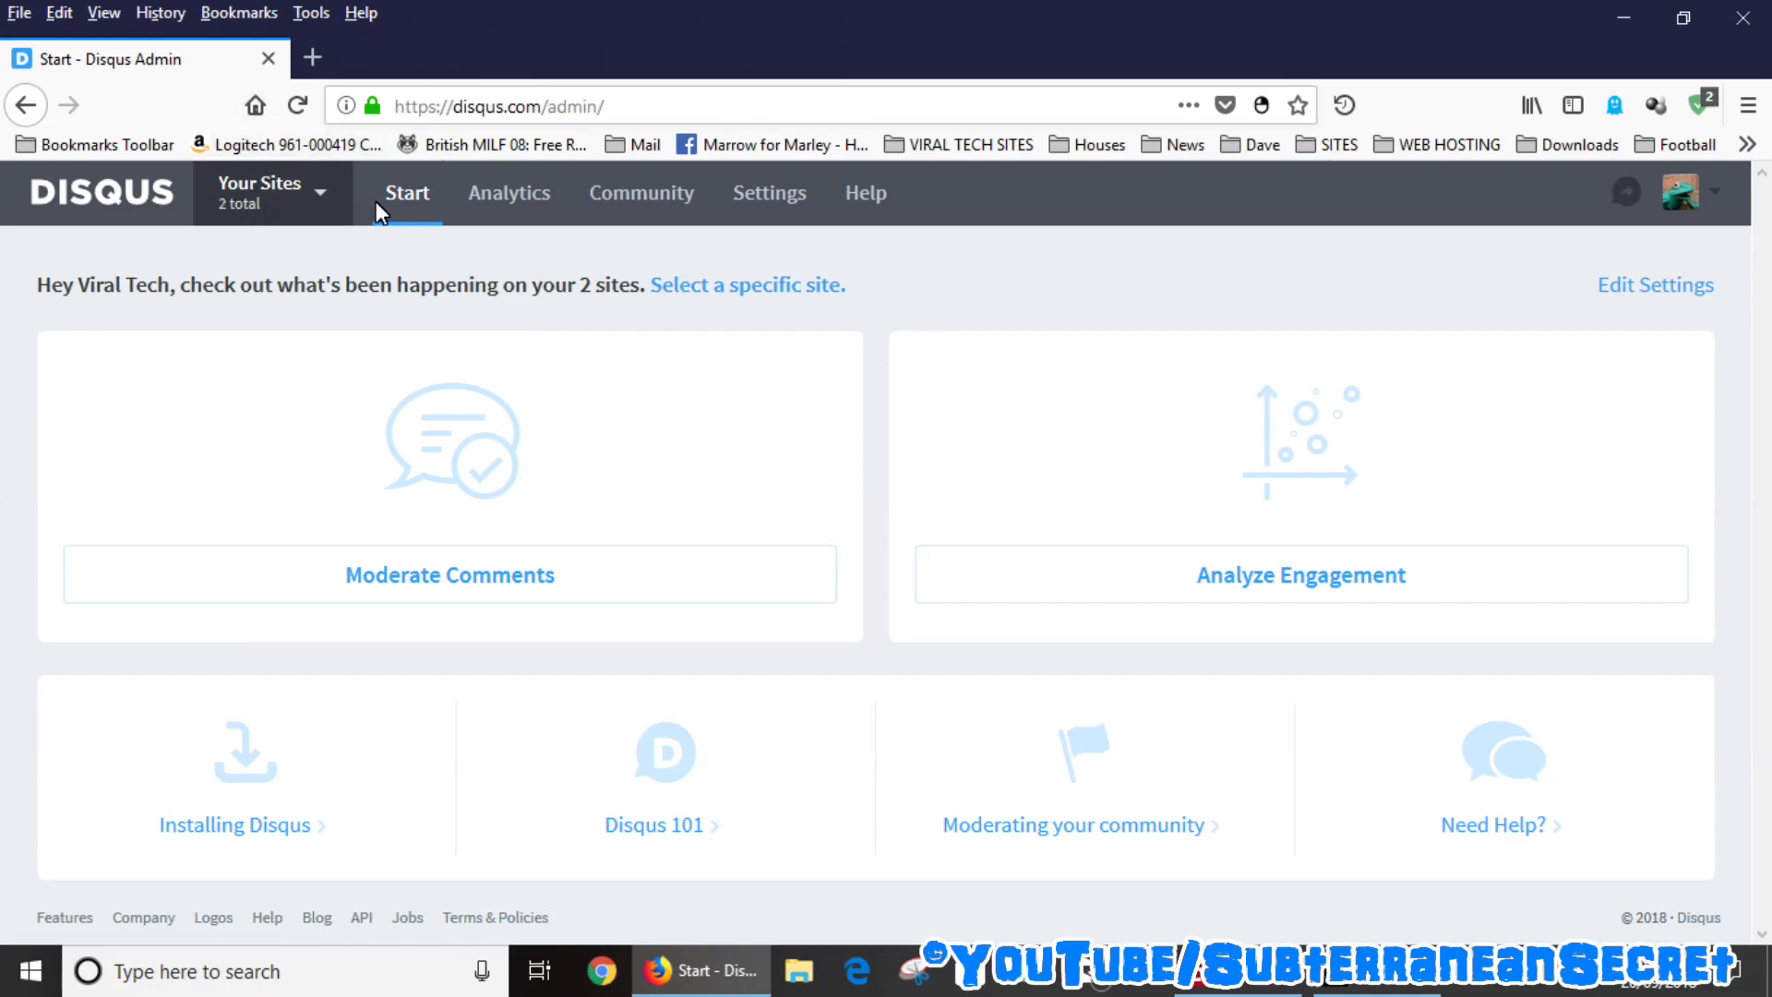
{"action": "left_click", "coordinate": [321, 191]}
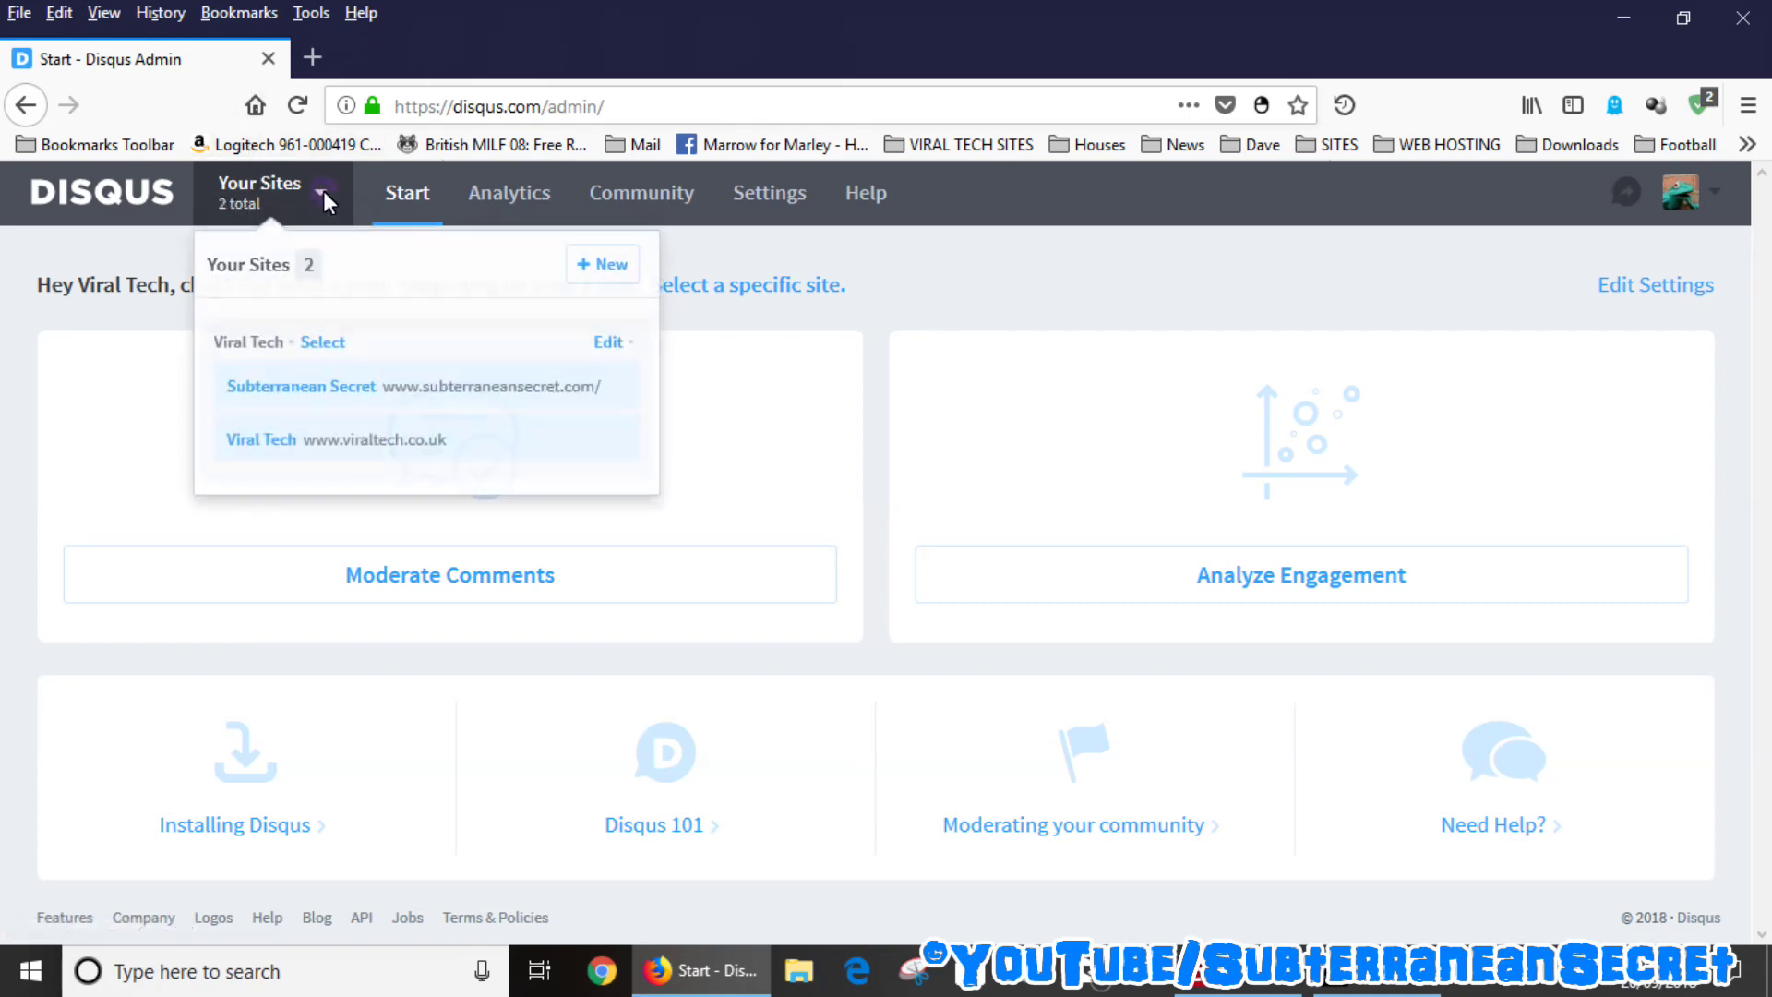
{"action": "left_click", "coordinate": [297, 390]}
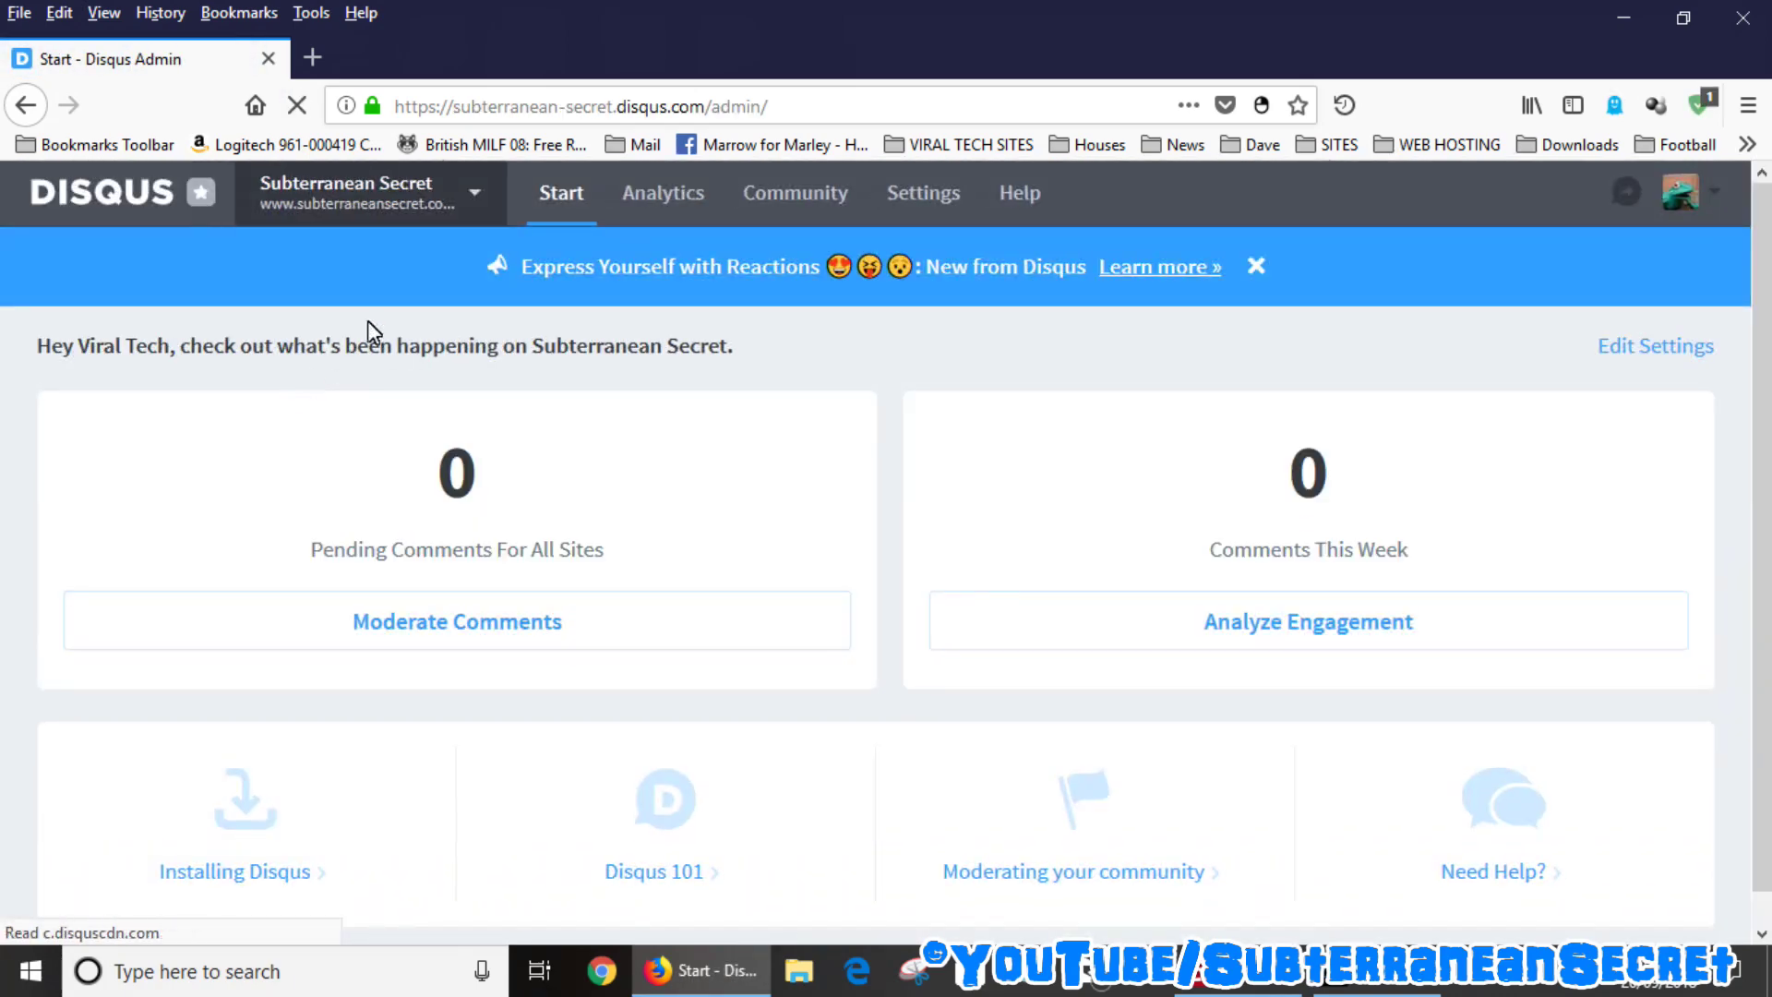
{"action": "left_click", "coordinate": [940, 192]}
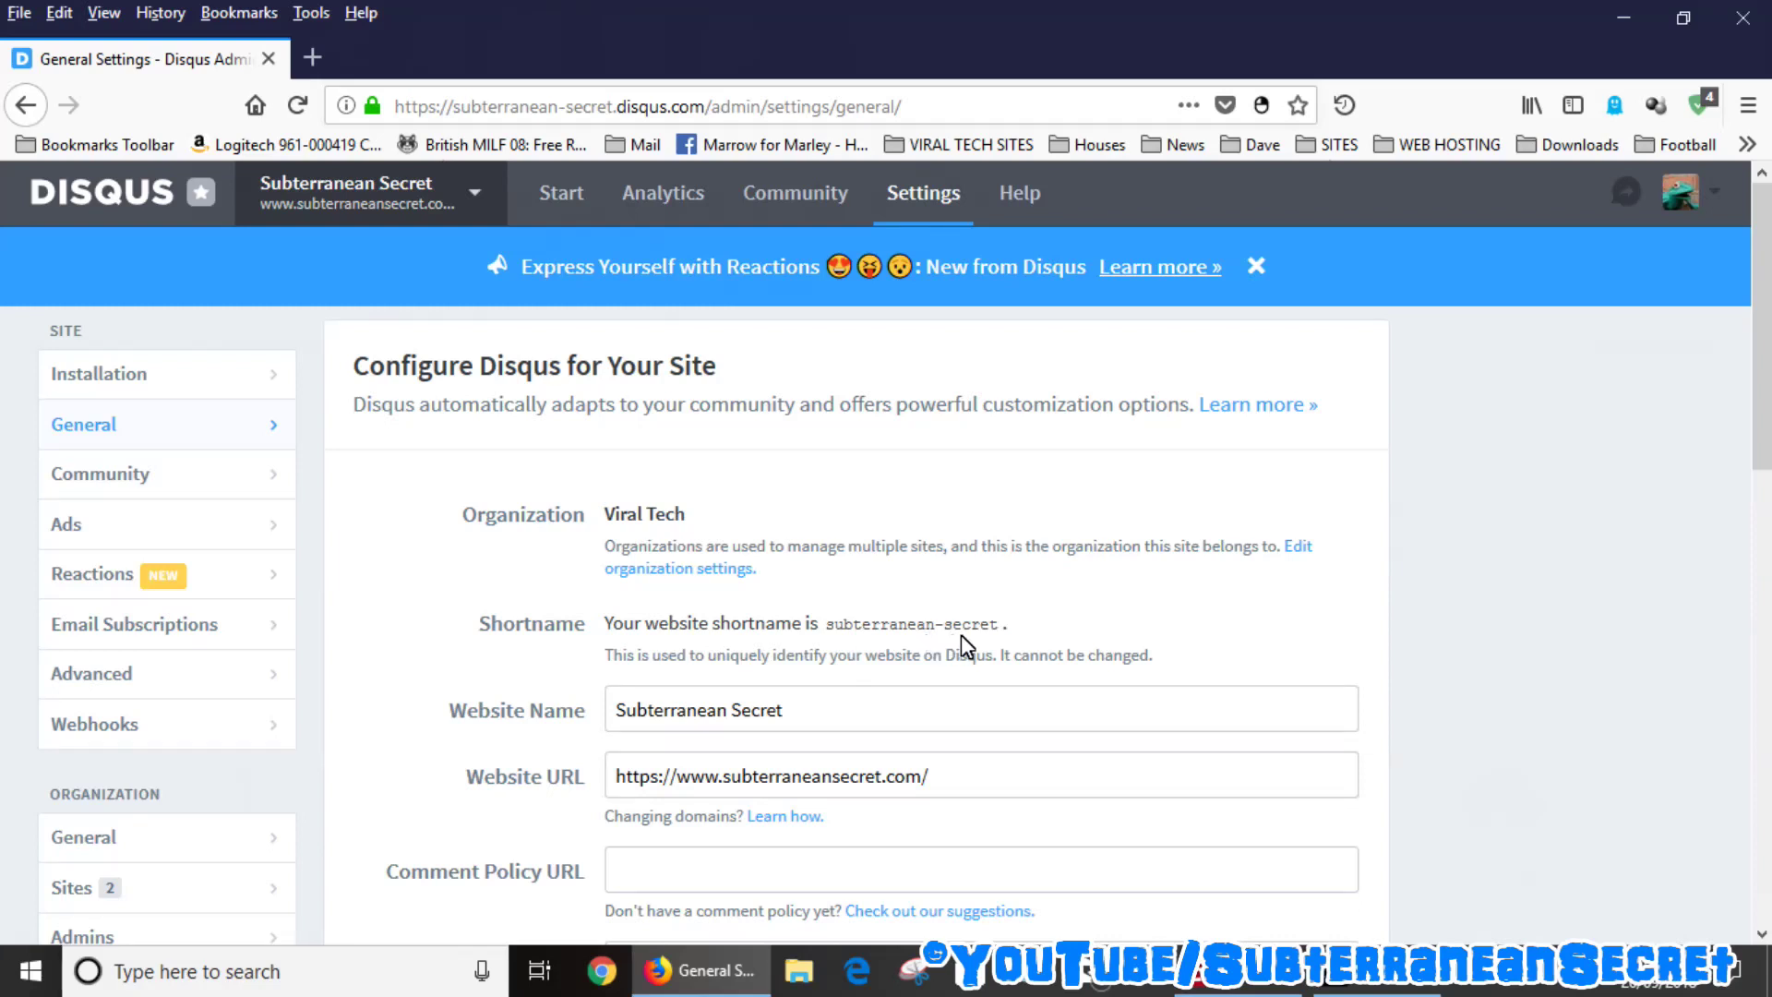
Copy the shortname 'subterranean-secret' and return to the WebSite X5 project.
{"action": "left_click_drag", "start_coordinate": [996, 628], "coordinate": [803, 626]}
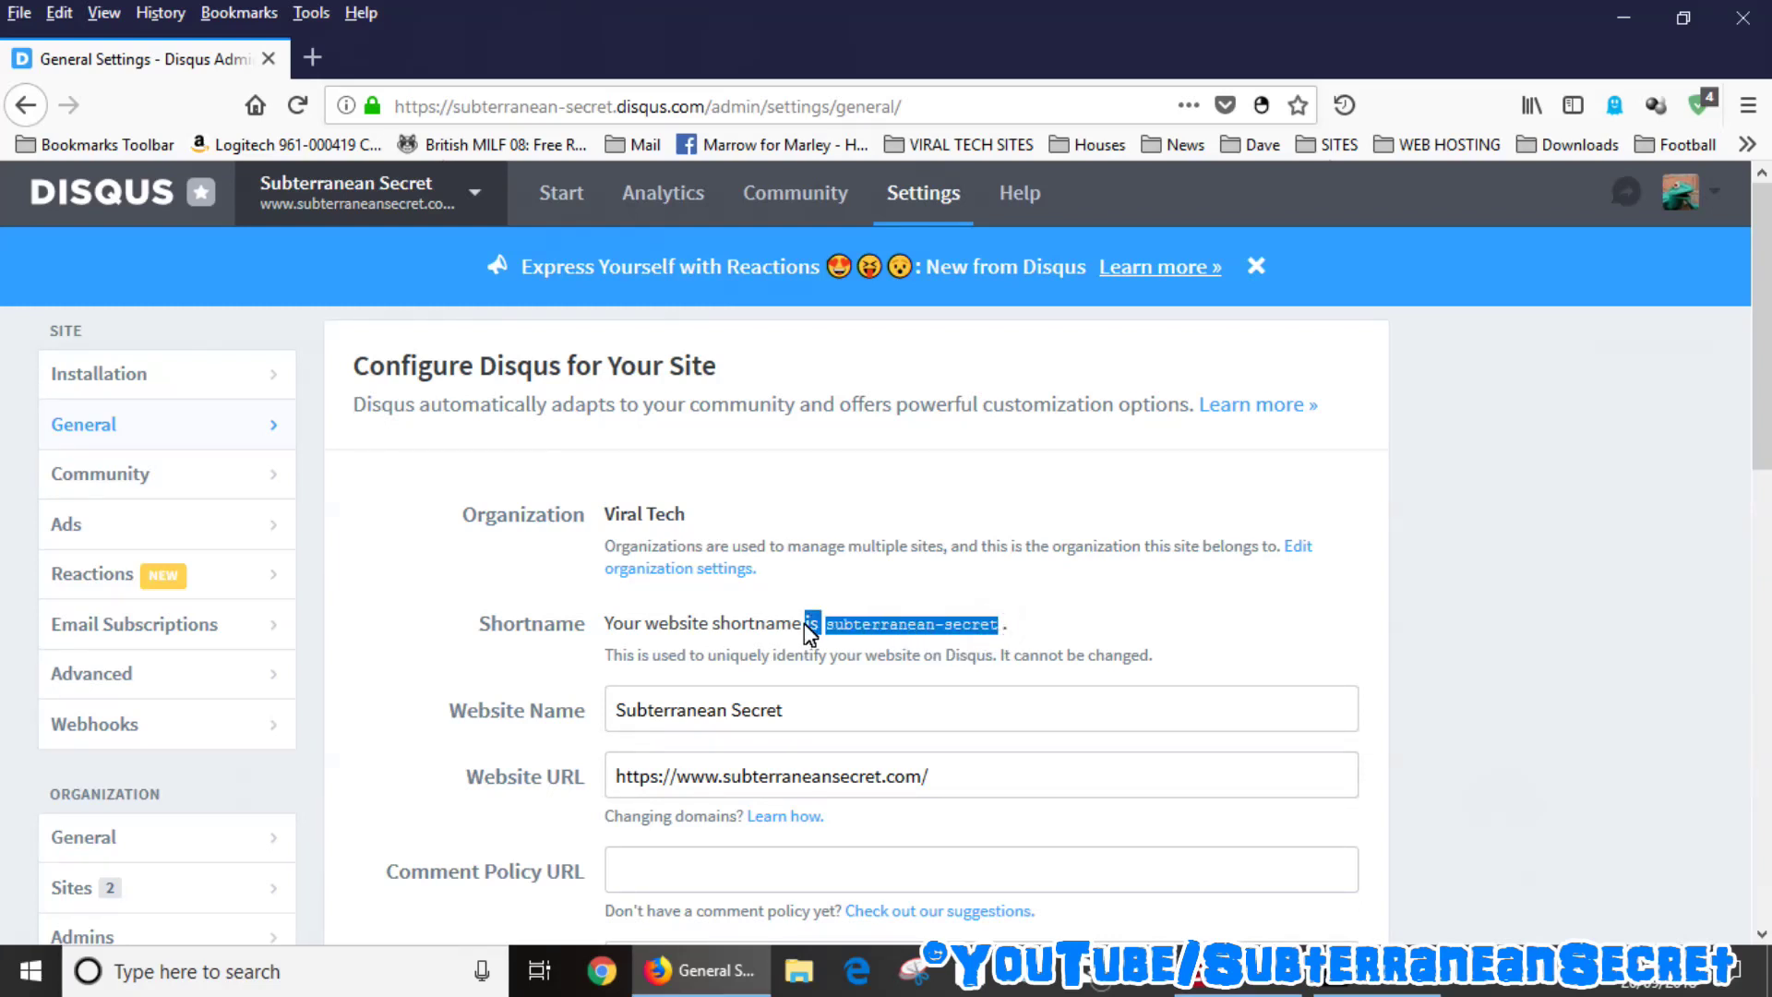
{"action": "right_click", "coordinate": [835, 636]}
{"action": "left_click", "coordinate": [891, 650]}
{"action": "mouse_move", "coordinate": [1223, 969]}
{"action": "left_click", "coordinate": [1237, 868]}
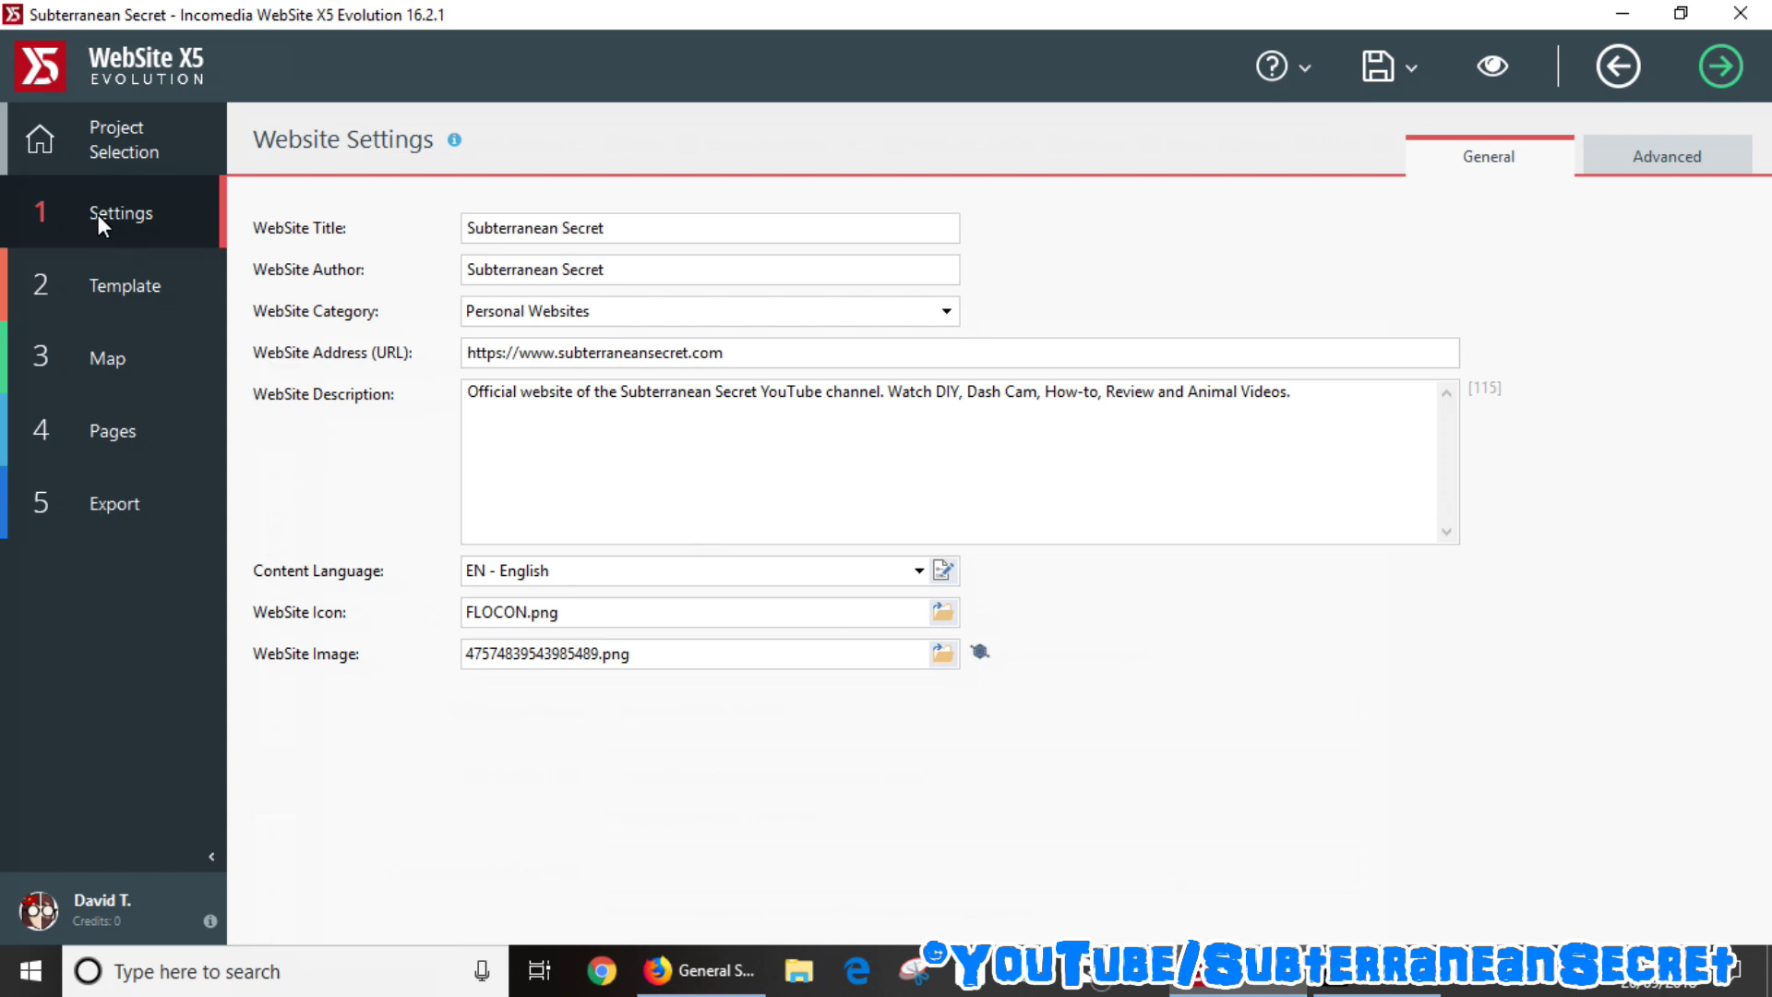
Go from Advanced website settings to the Blog's Article page comment options.
{"action": "left_click", "coordinate": [1638, 156]}
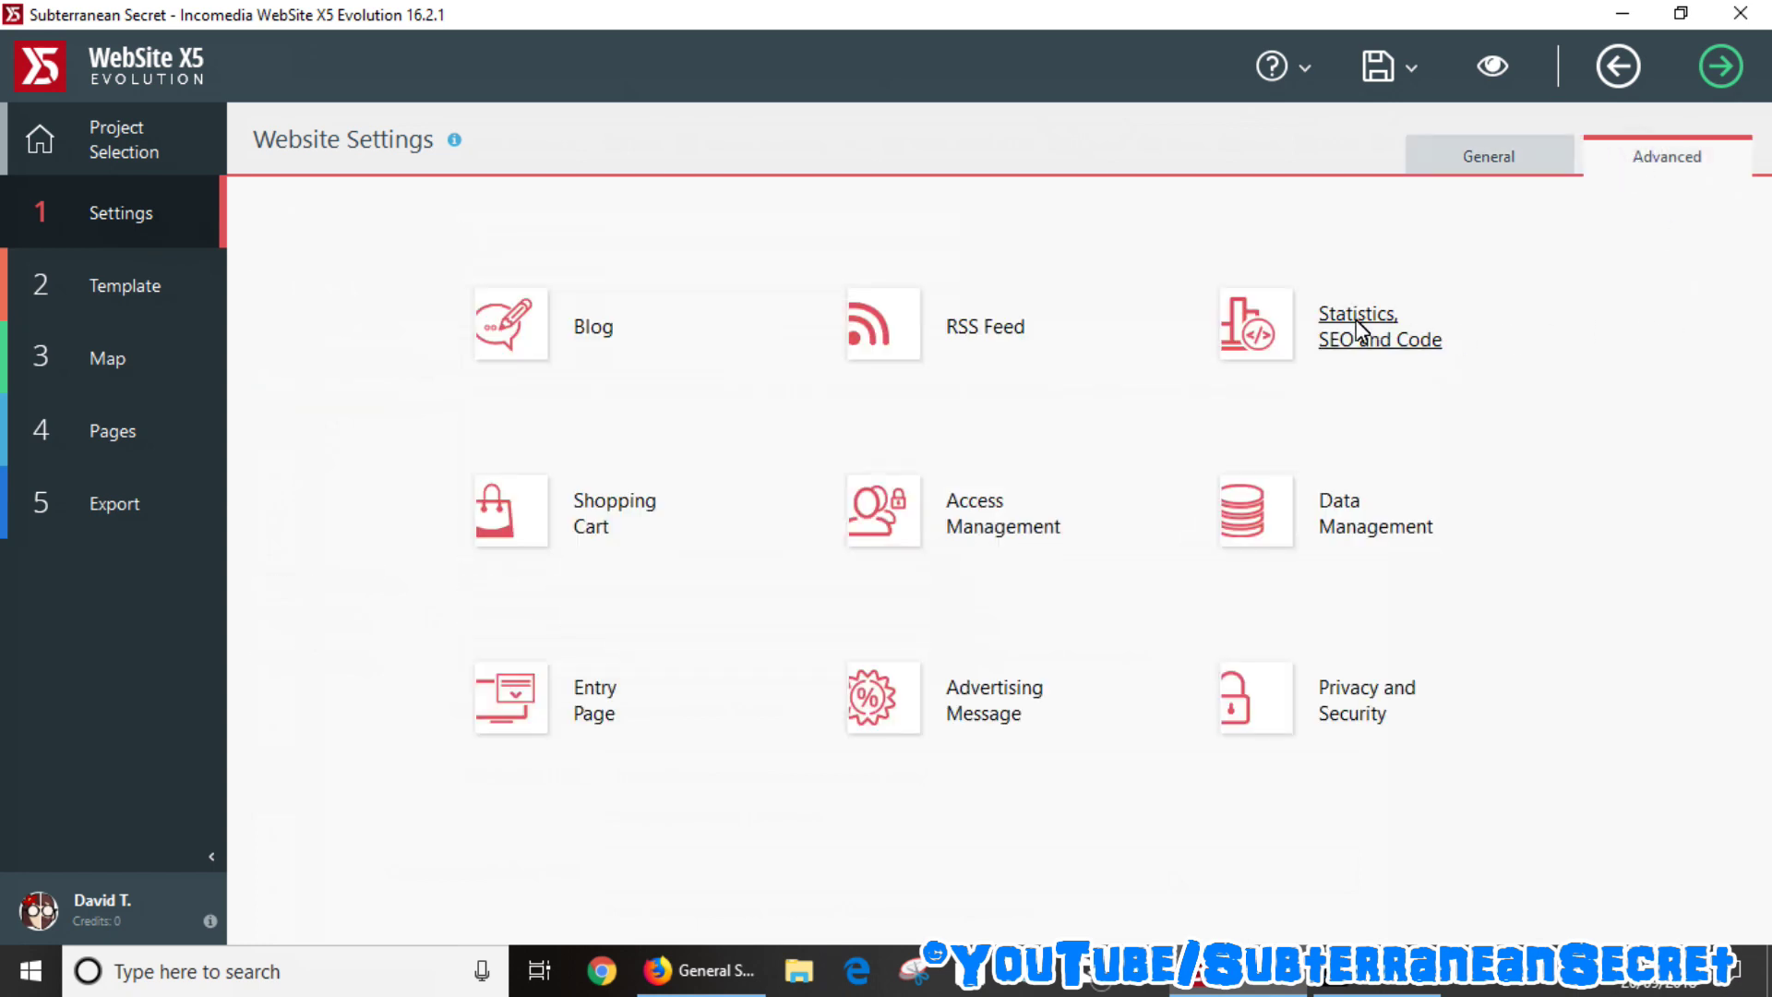
{"action": "left_click", "coordinate": [618, 326]}
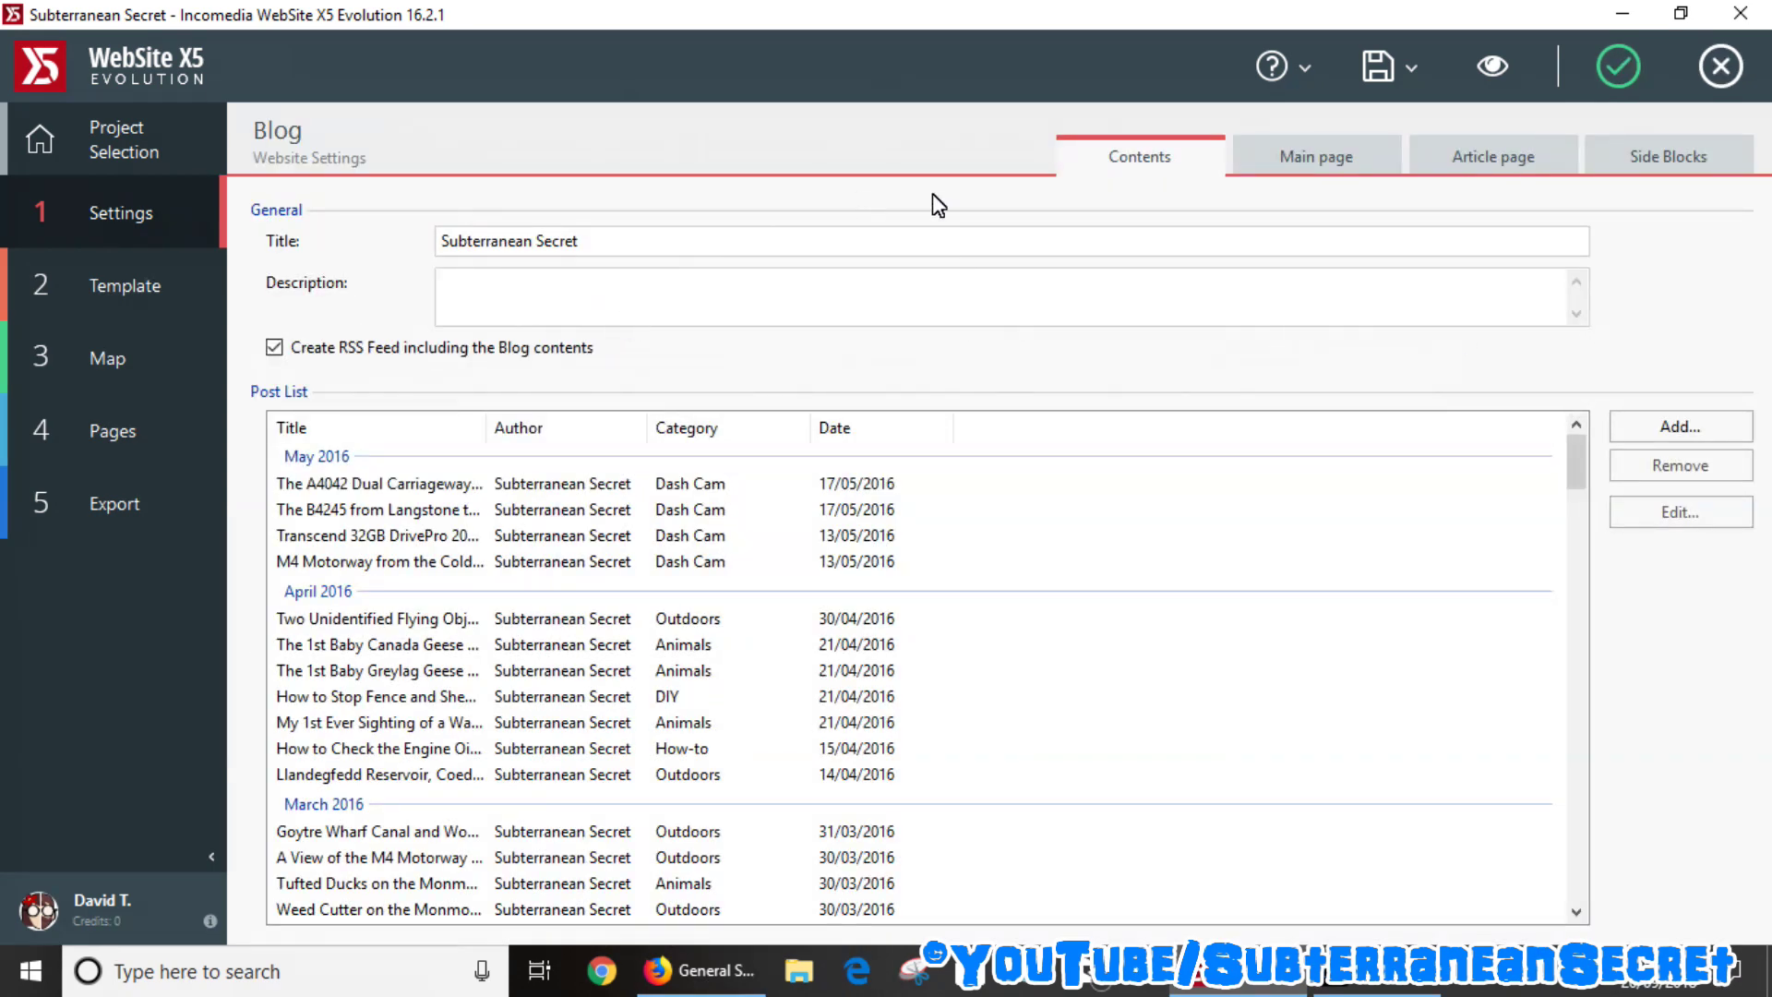
{"action": "left_click", "coordinate": [1324, 166]}
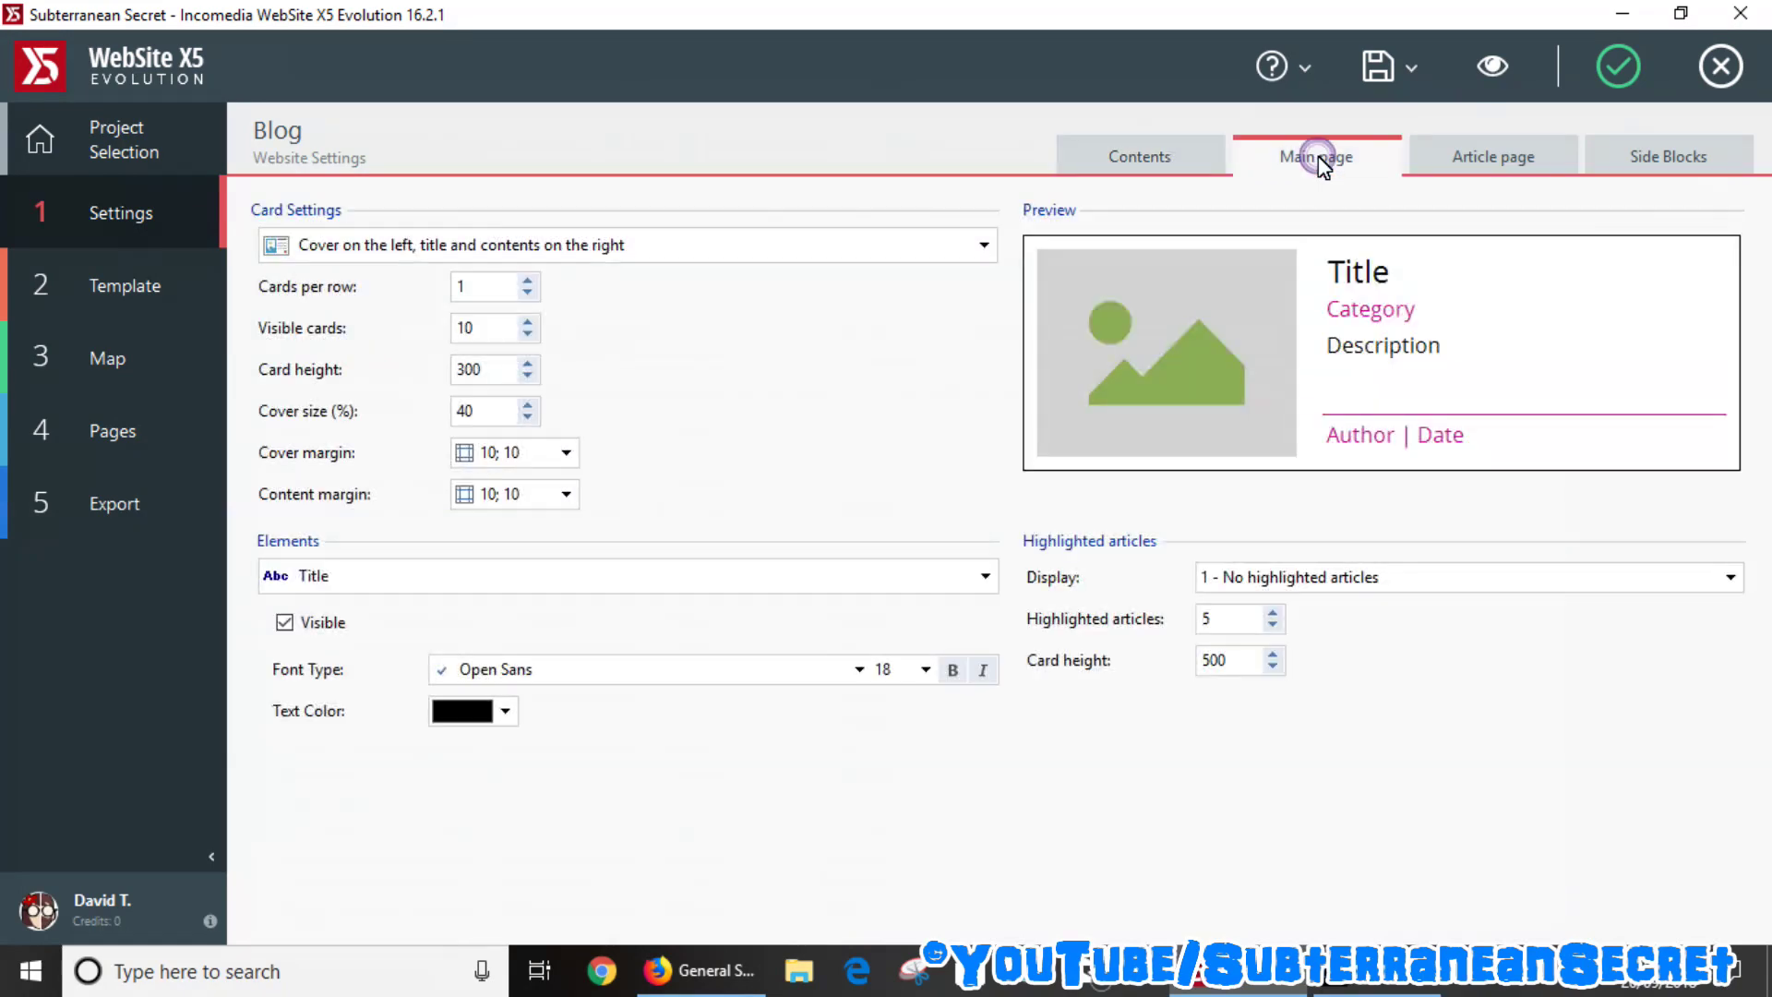
{"action": "left_click", "coordinate": [1486, 166]}
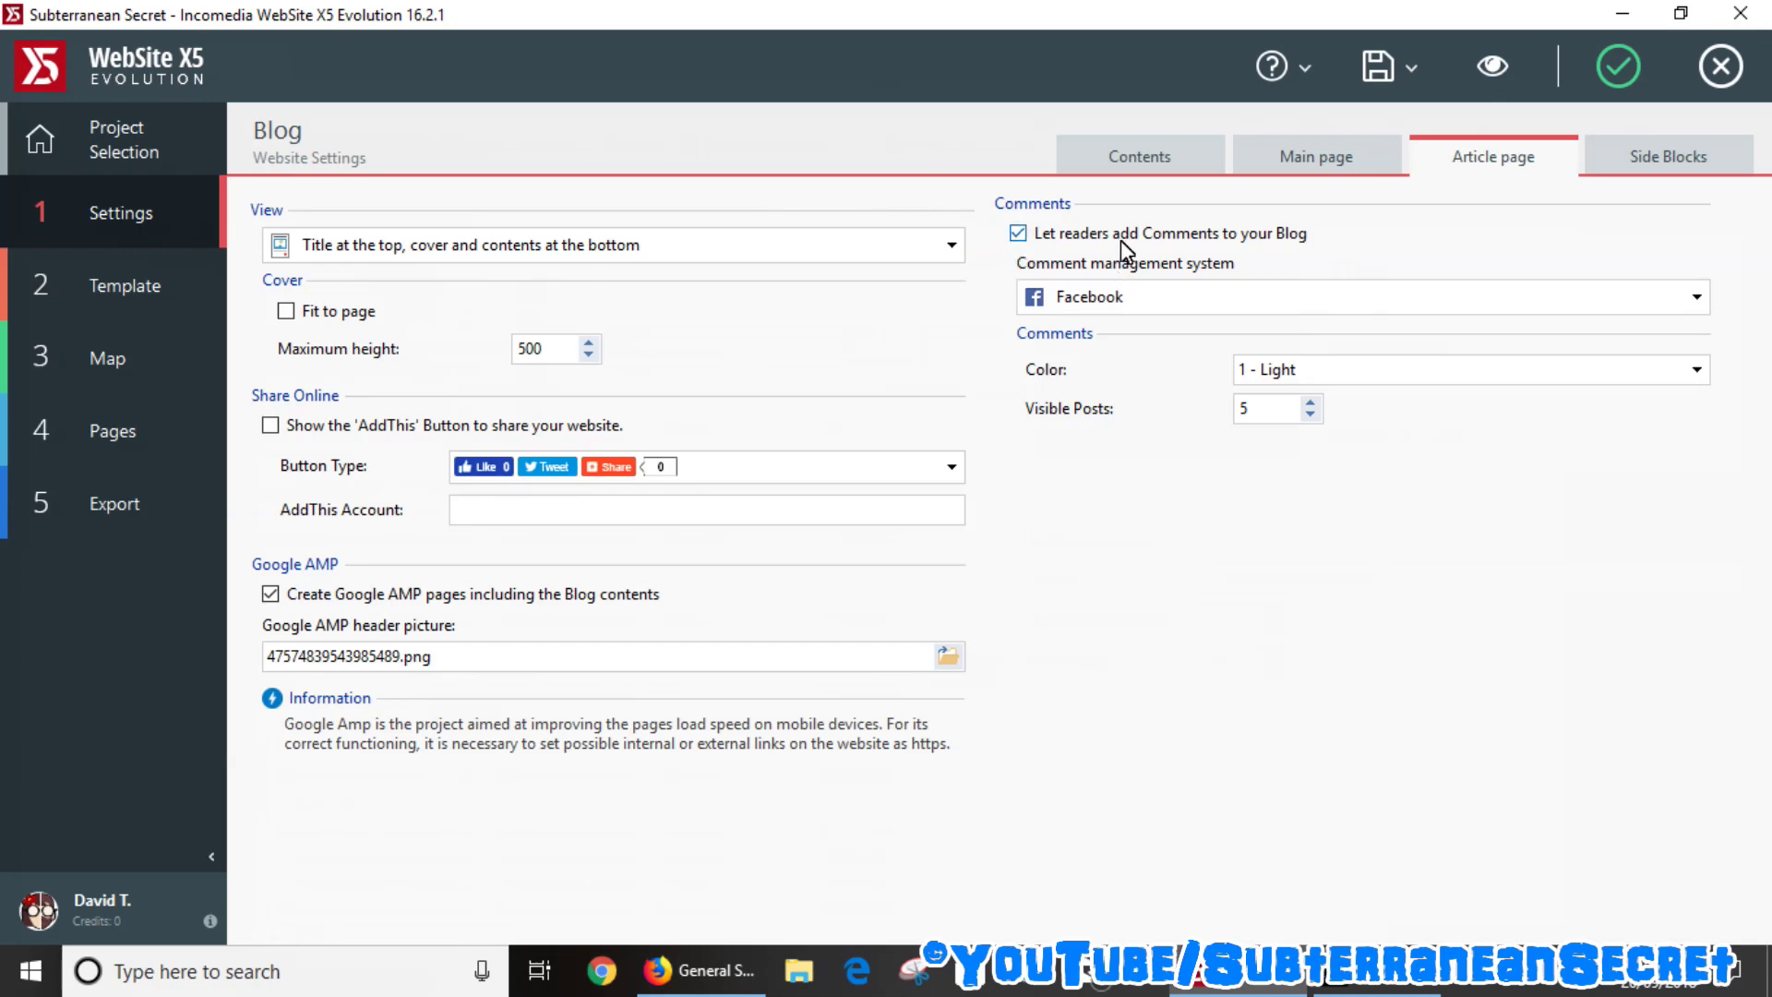
{"action": "left_click", "coordinate": [1385, 312]}
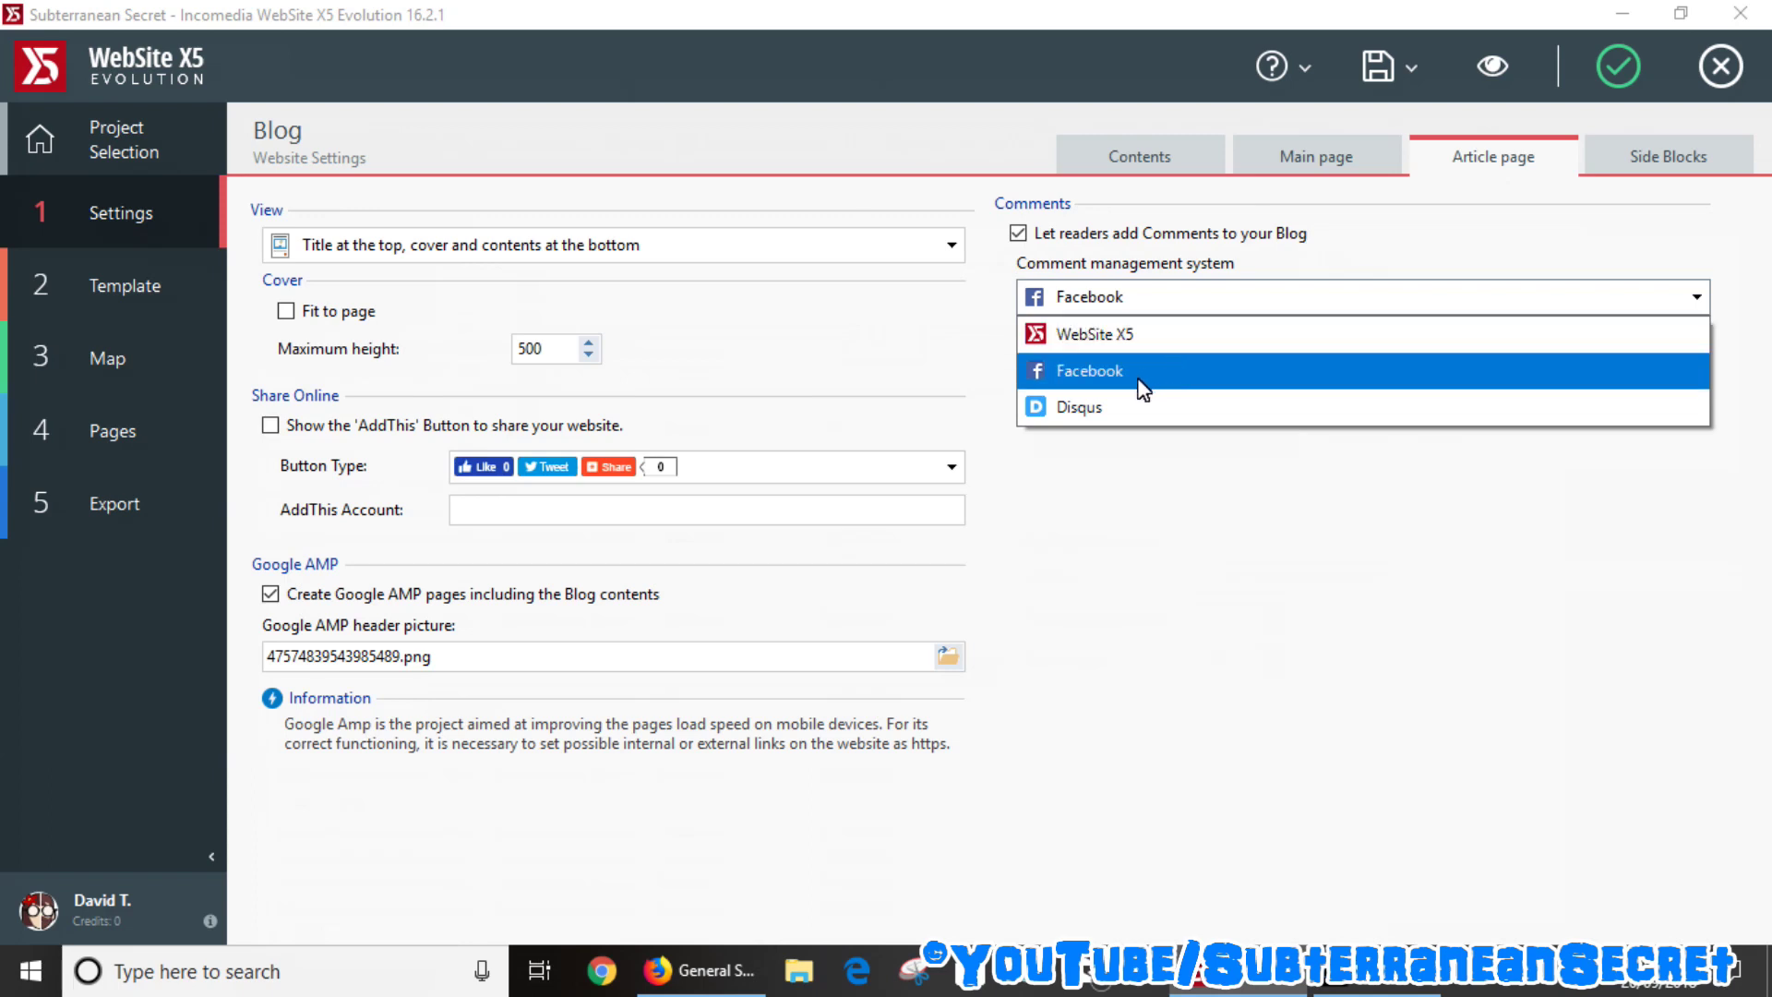
Switch blog comments to Disqus, paste shortname 'subterranean-secret', and confirm the settings.
{"action": "left_click", "coordinate": [1089, 408]}
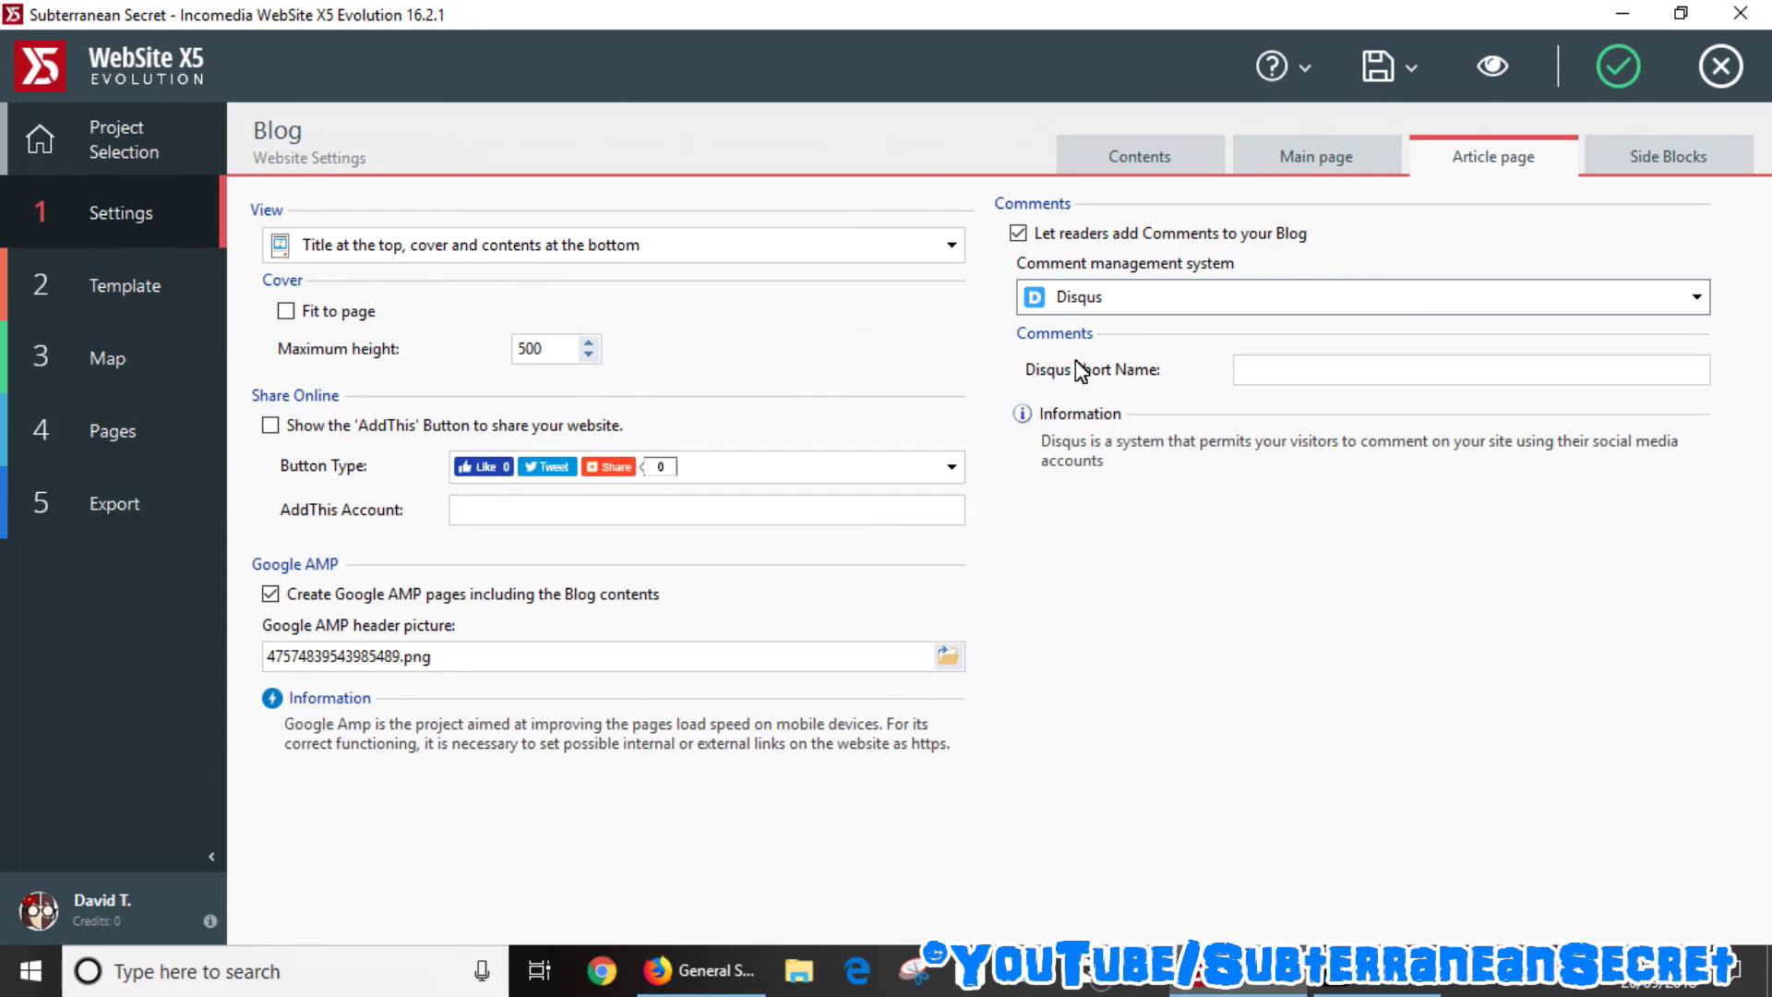
{"action": "right_click", "coordinate": [1261, 369]}
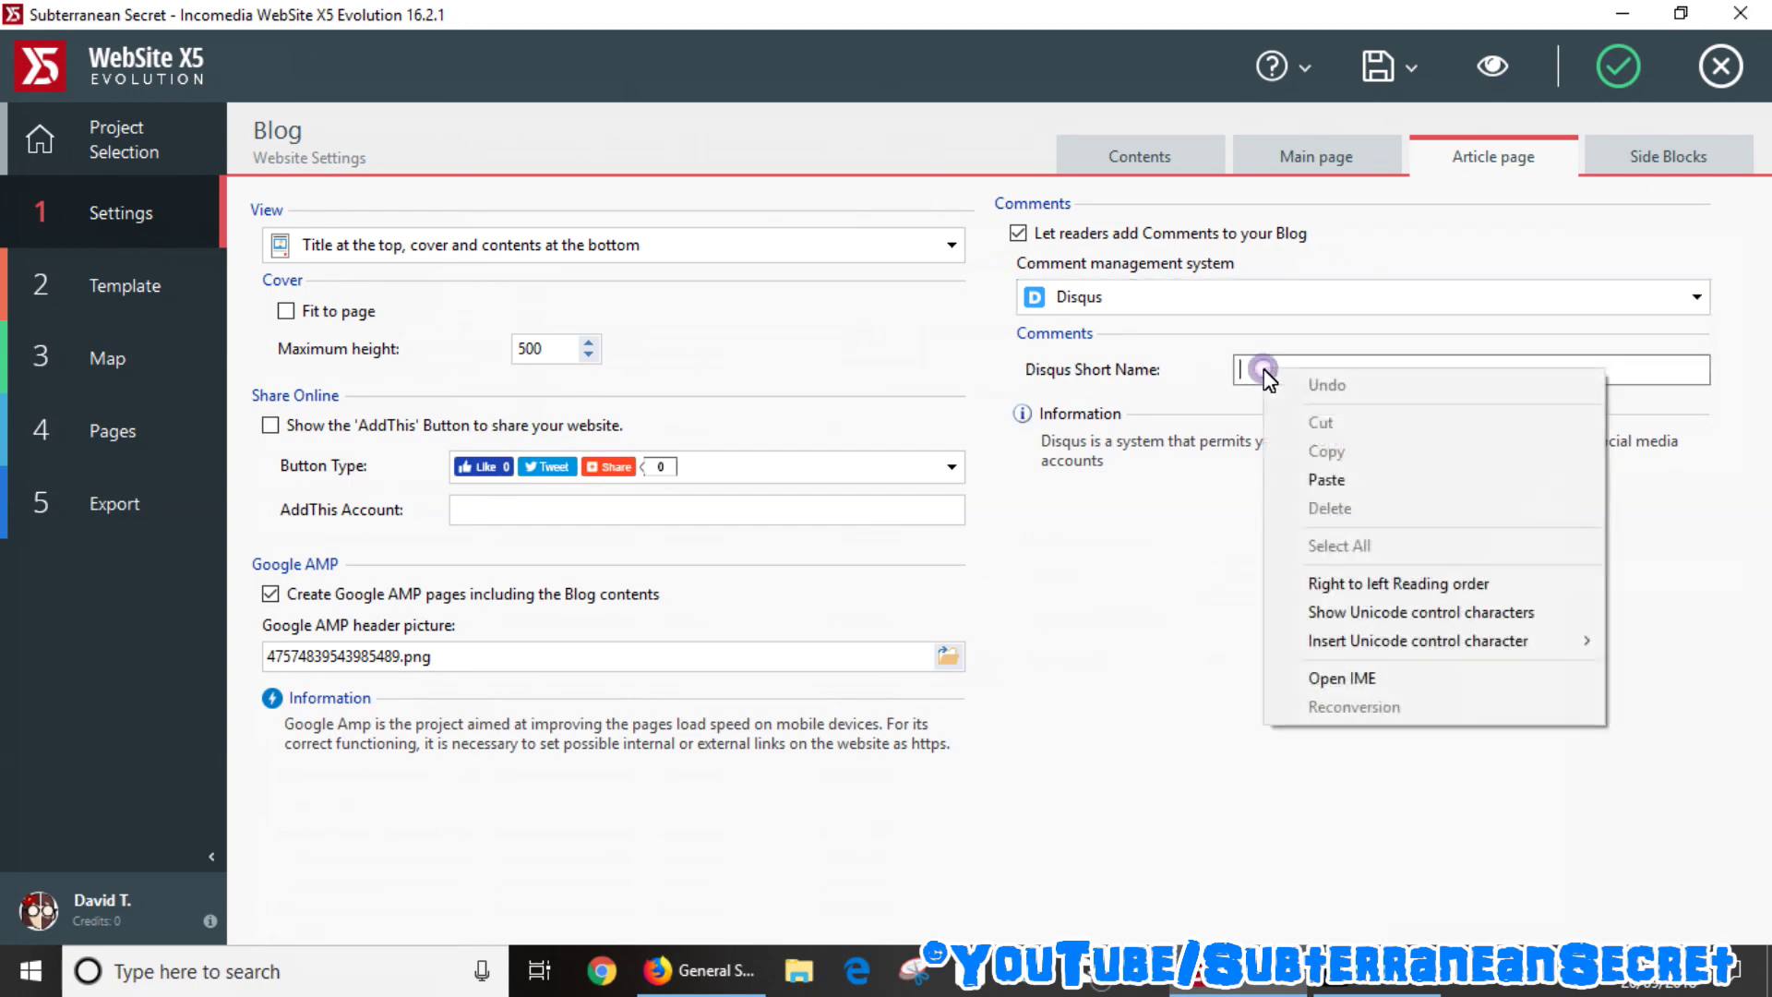
{"action": "left_click", "coordinate": [1324, 479]}
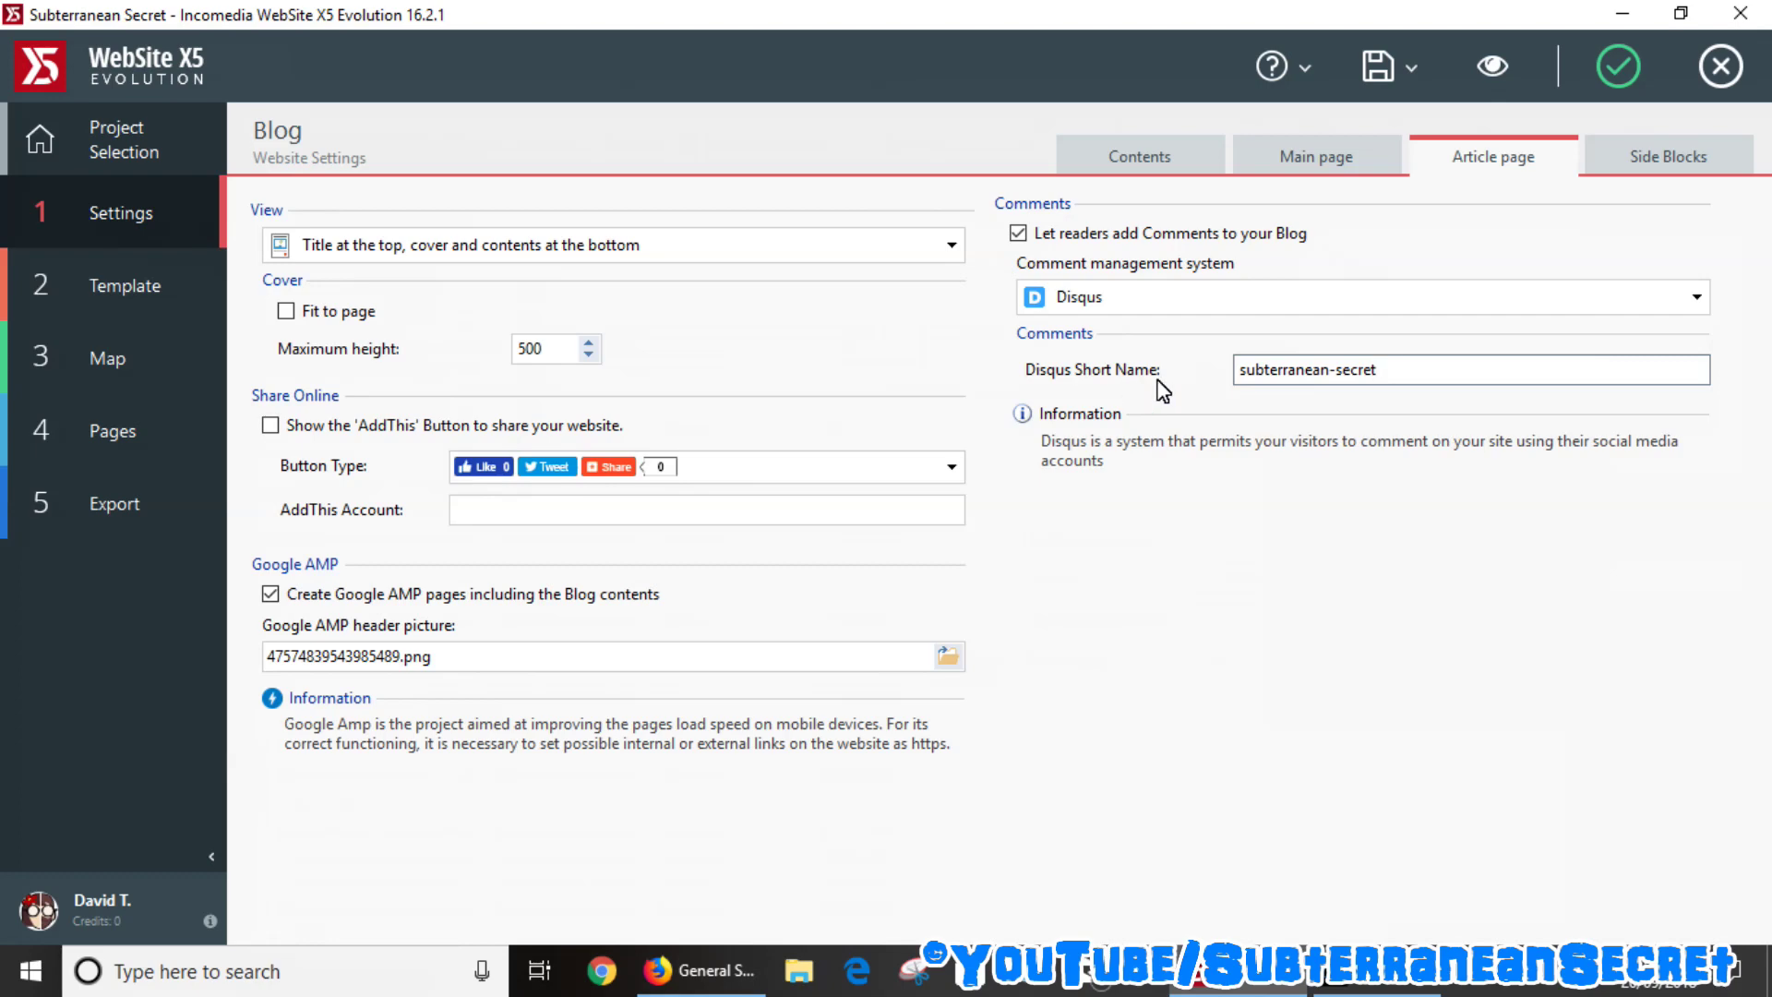
{"action": "left_click", "coordinate": [1606, 81]}
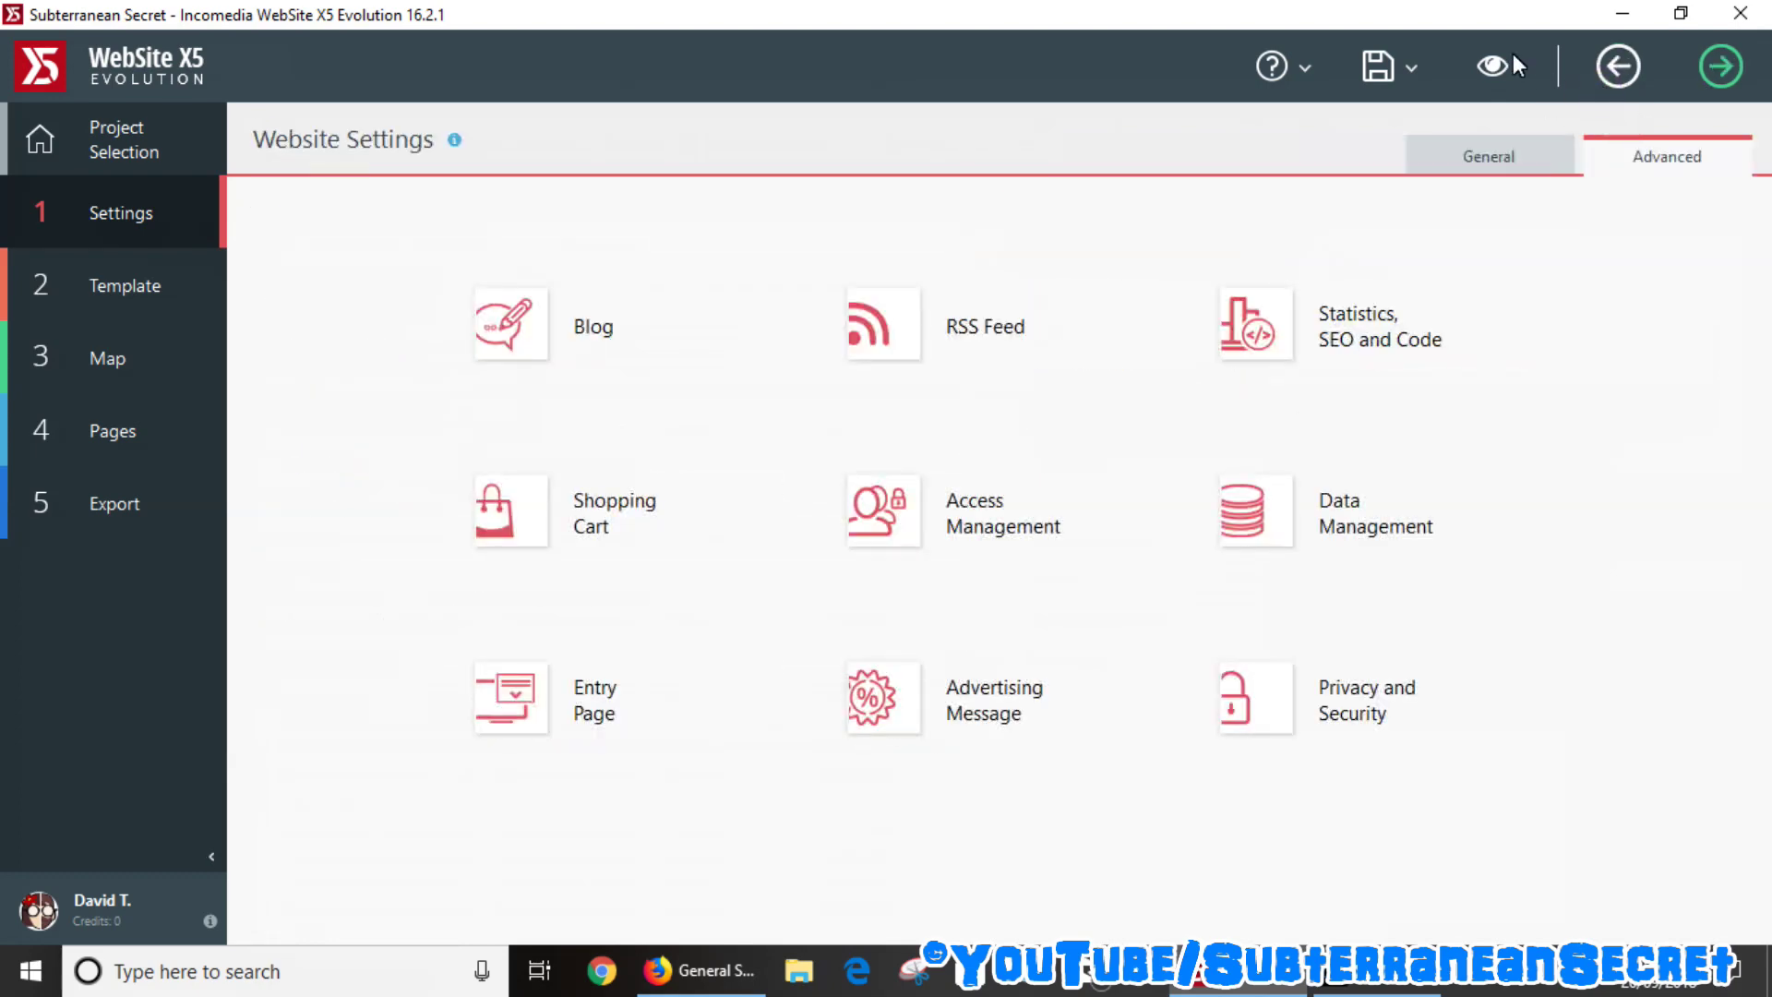
Preview the A4042 Dual Carriageway post and check its Disqus comment box.
{"action": "left_click", "coordinate": [1488, 66]}
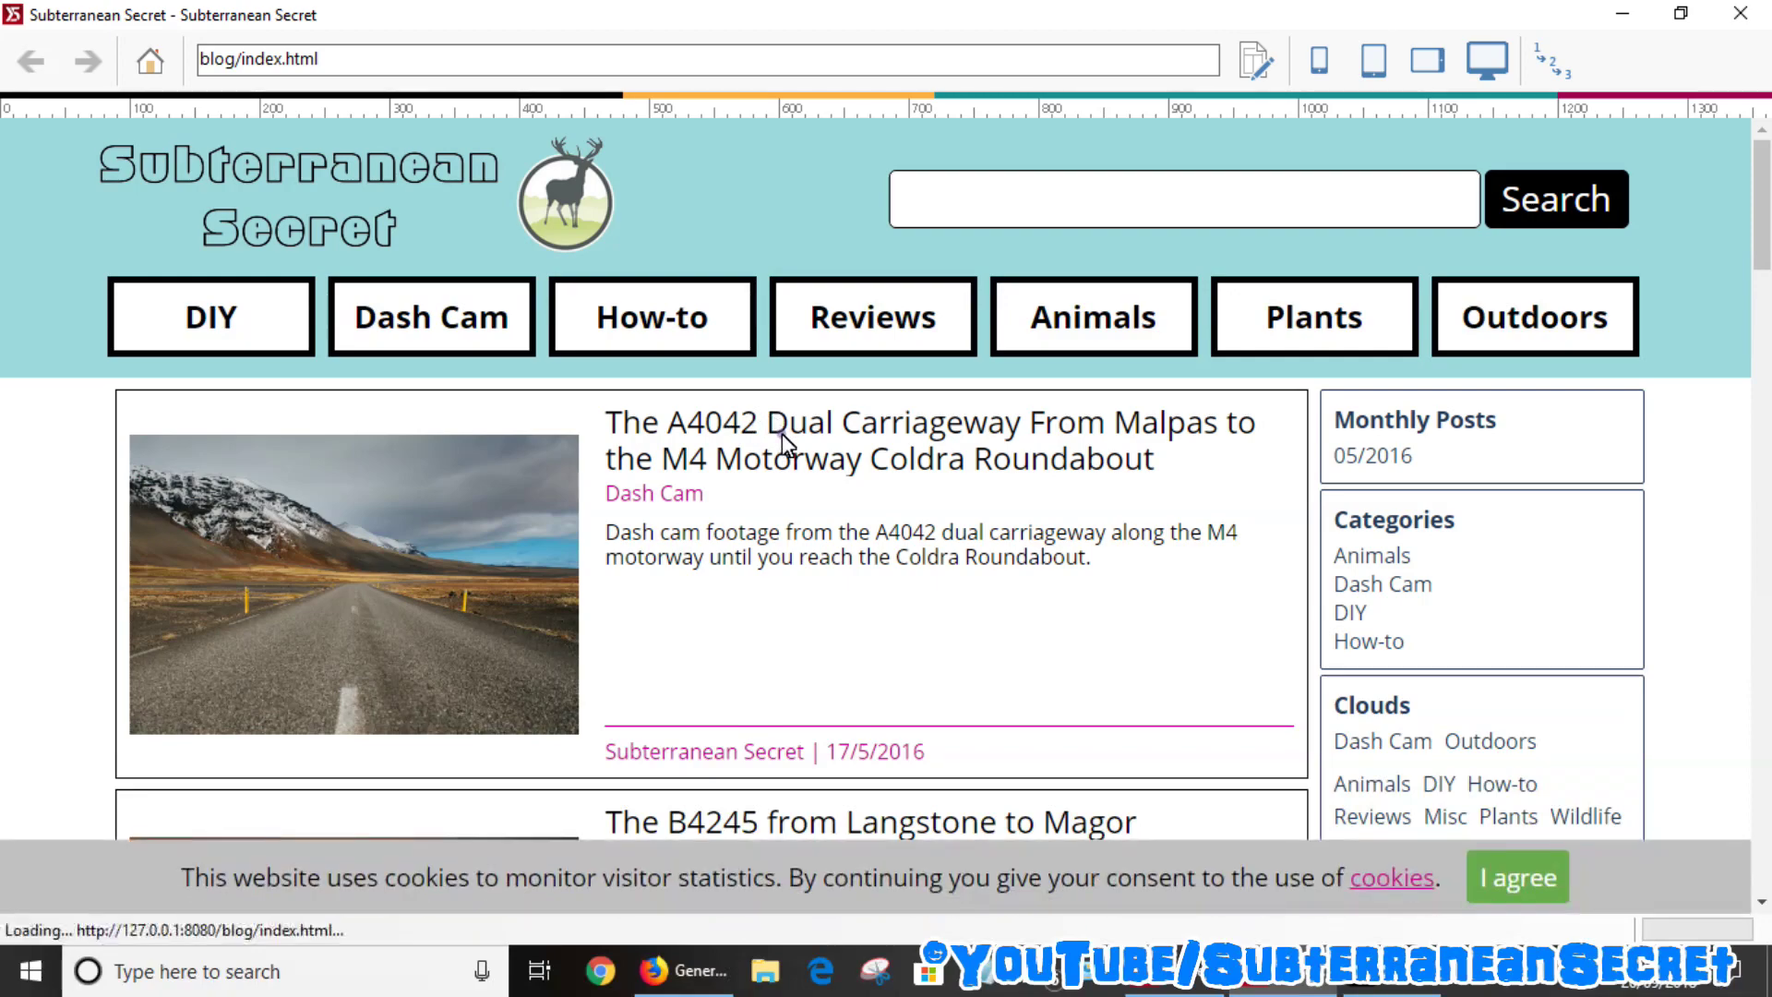
{"action": "left_click", "coordinate": [783, 437]}
{"action": "scroll", "coordinate": [783, 444], "scroll_direction": "down", "scroll_amount": 6}
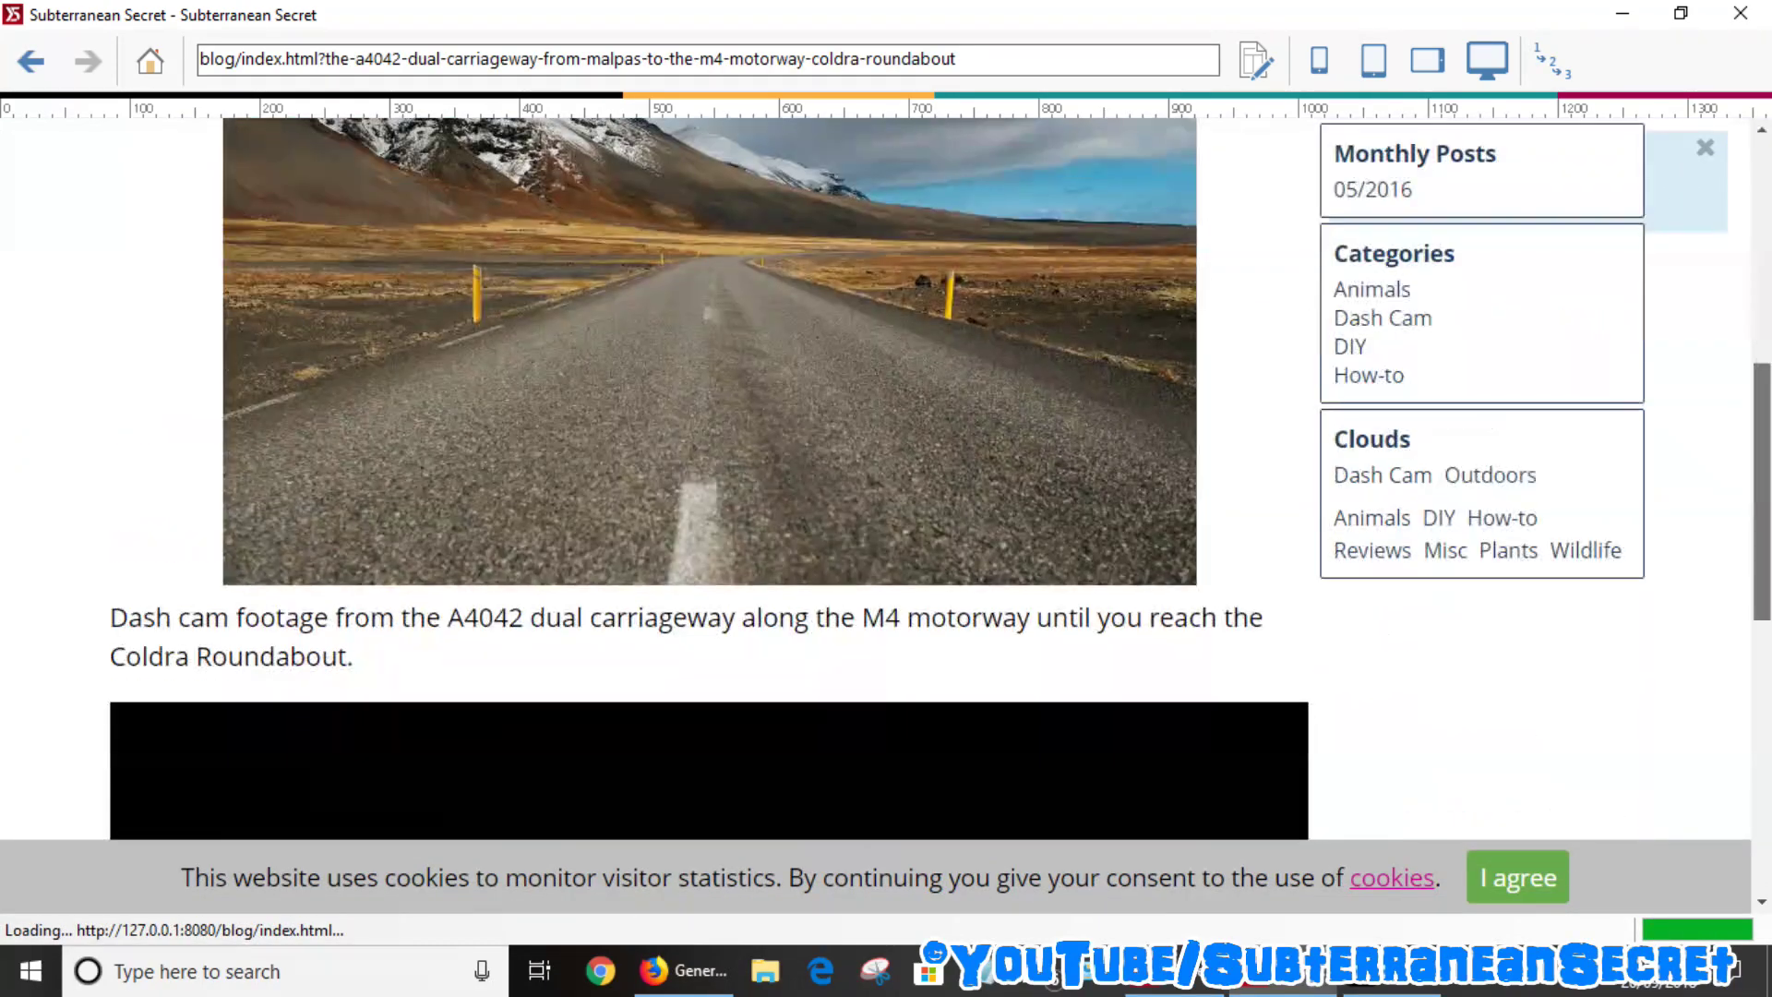
{"action": "scroll", "coordinate": [703, 481], "scroll_direction": "down", "scroll_amount": 10}
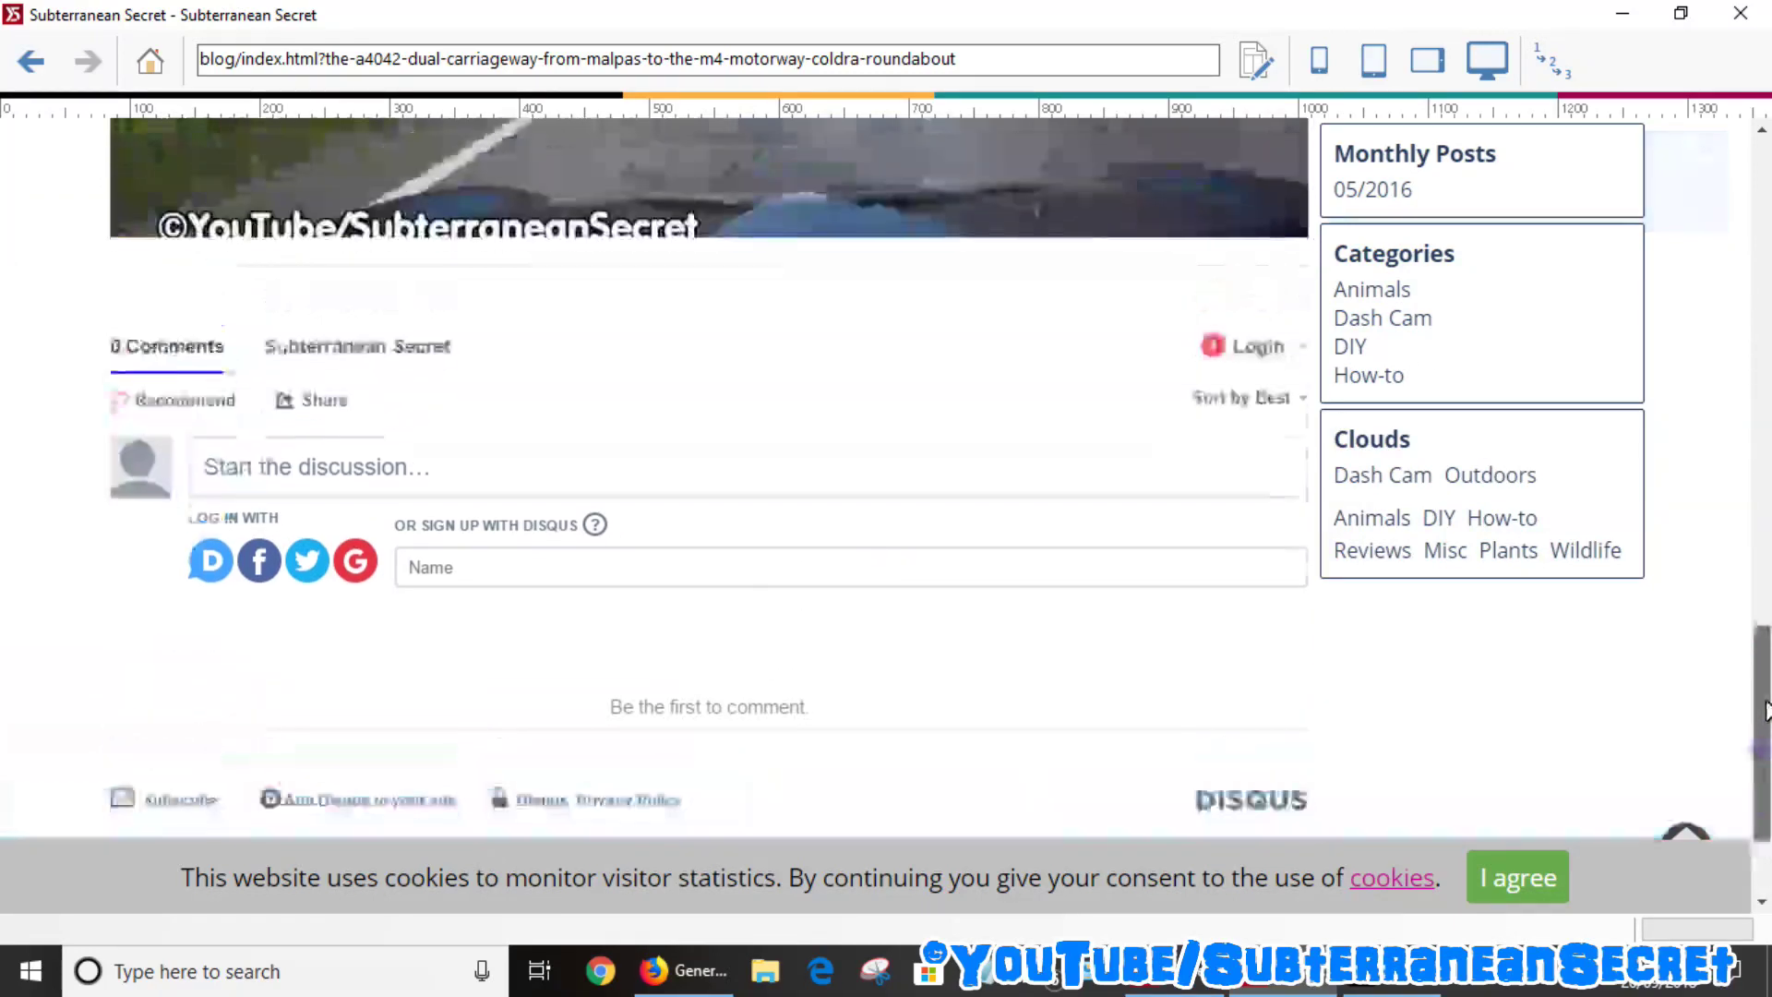
{"action": "left_click", "coordinate": [1545, 896]}
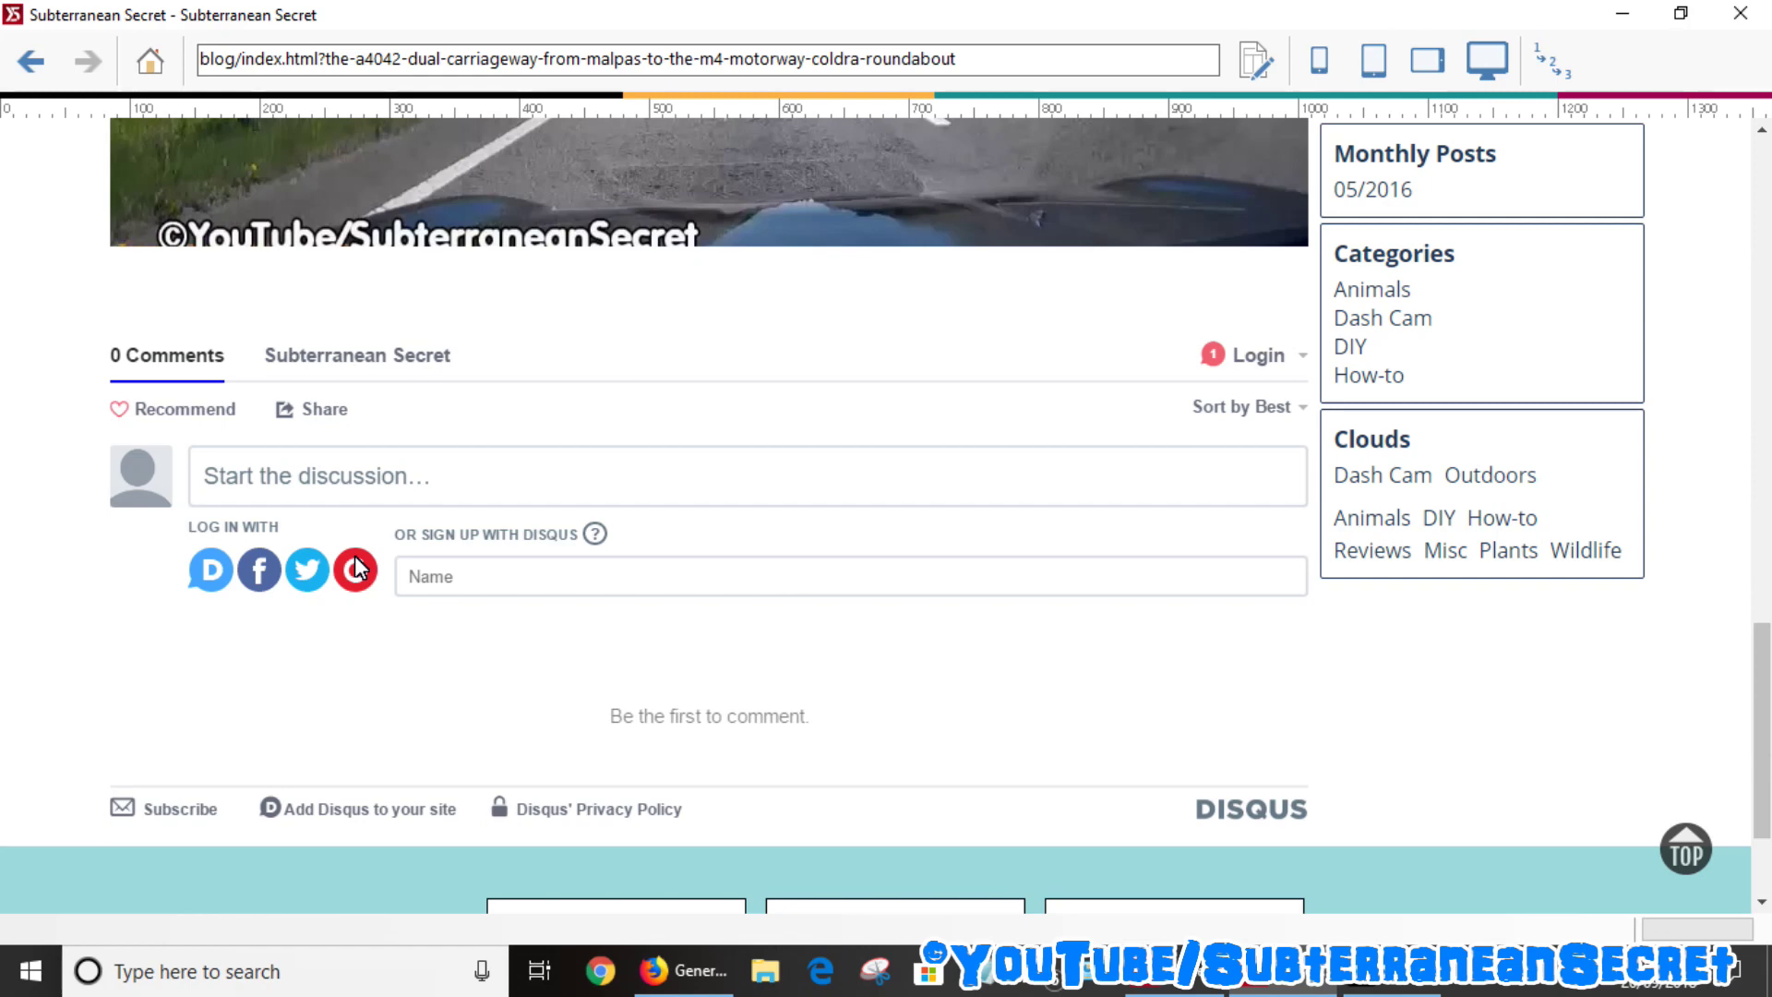
{"action": "left_click", "coordinate": [685, 985]}
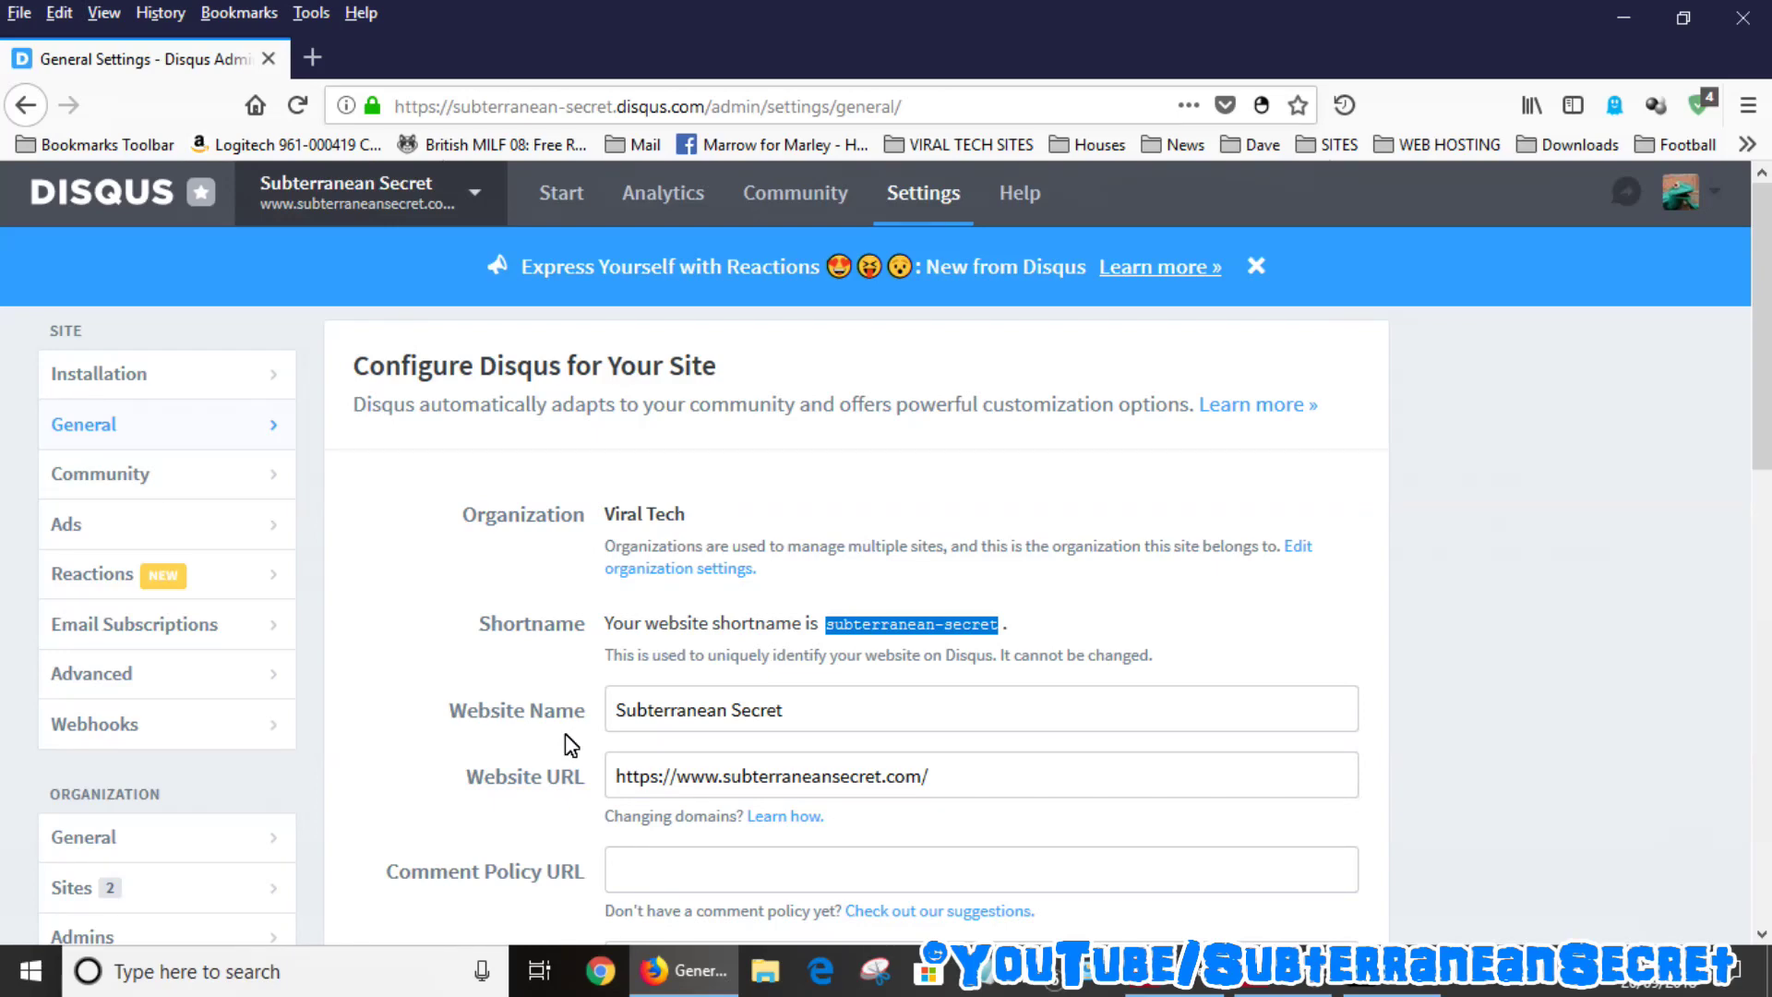
Add a new Page 13 in the site map and open it for editing.
{"action": "left_click", "coordinate": [1621, 18]}
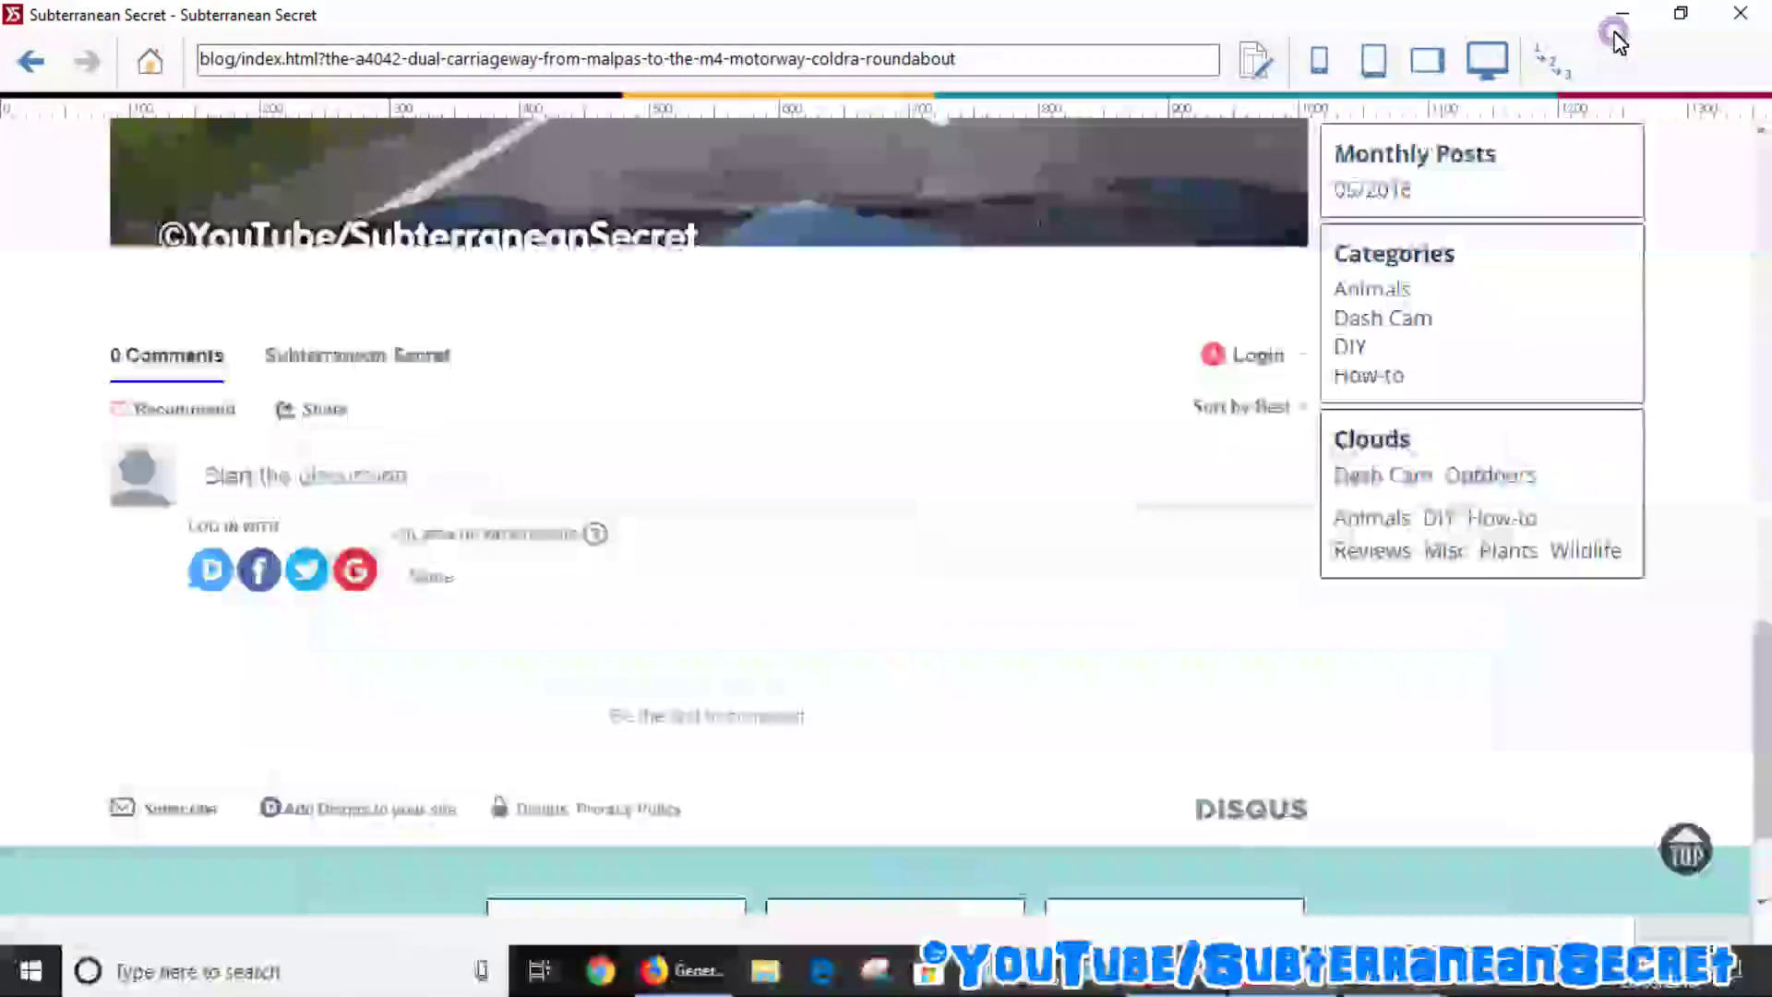
{"action": "left_click", "coordinate": [1618, 18]}
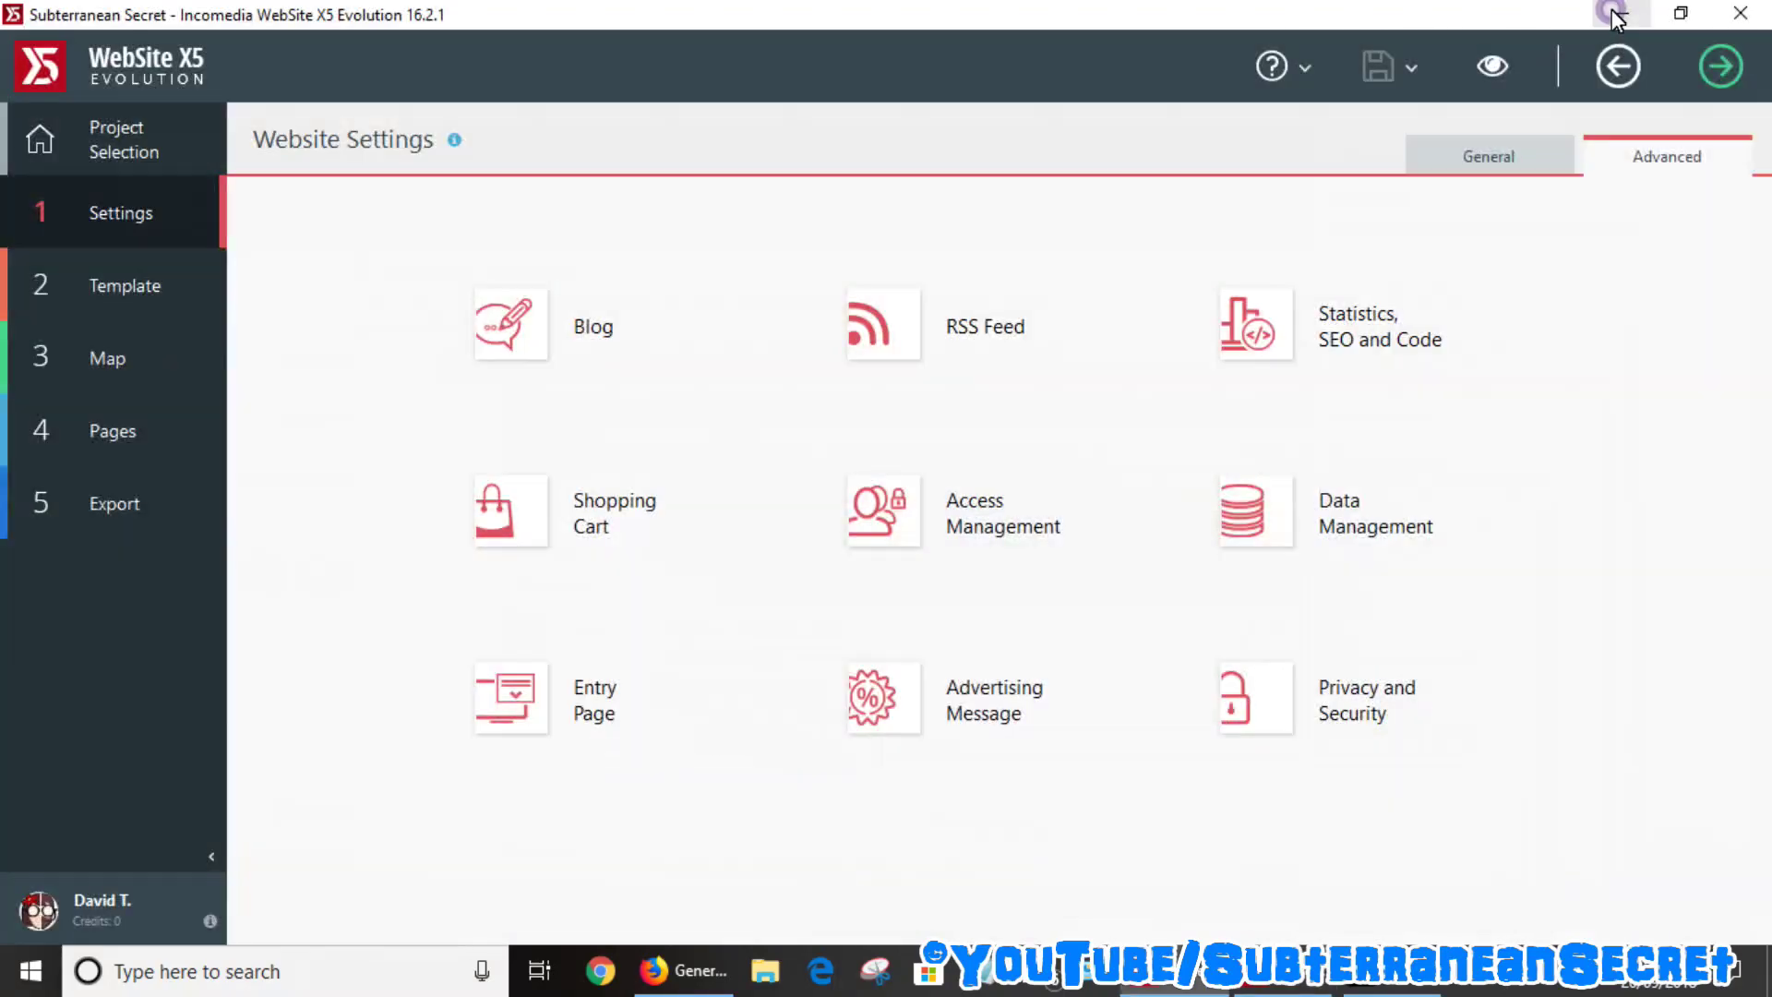
{"action": "left_click", "coordinate": [107, 360]}
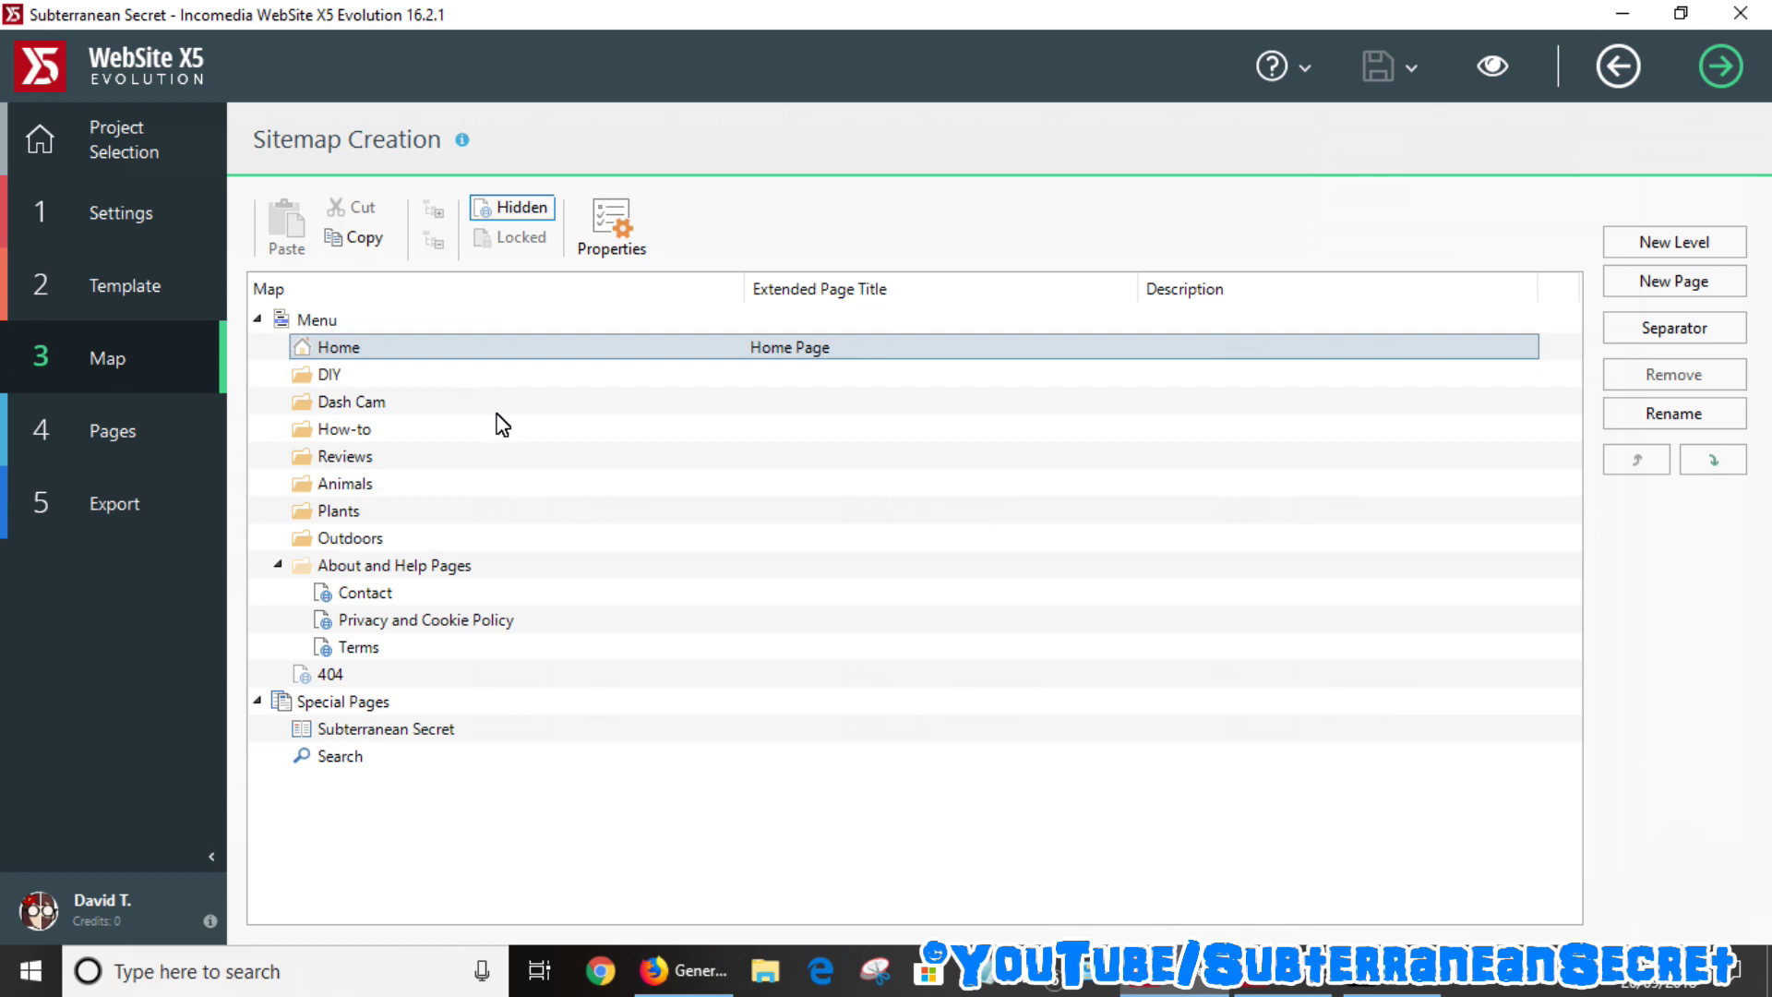
{"action": "left_click", "coordinate": [1676, 279]}
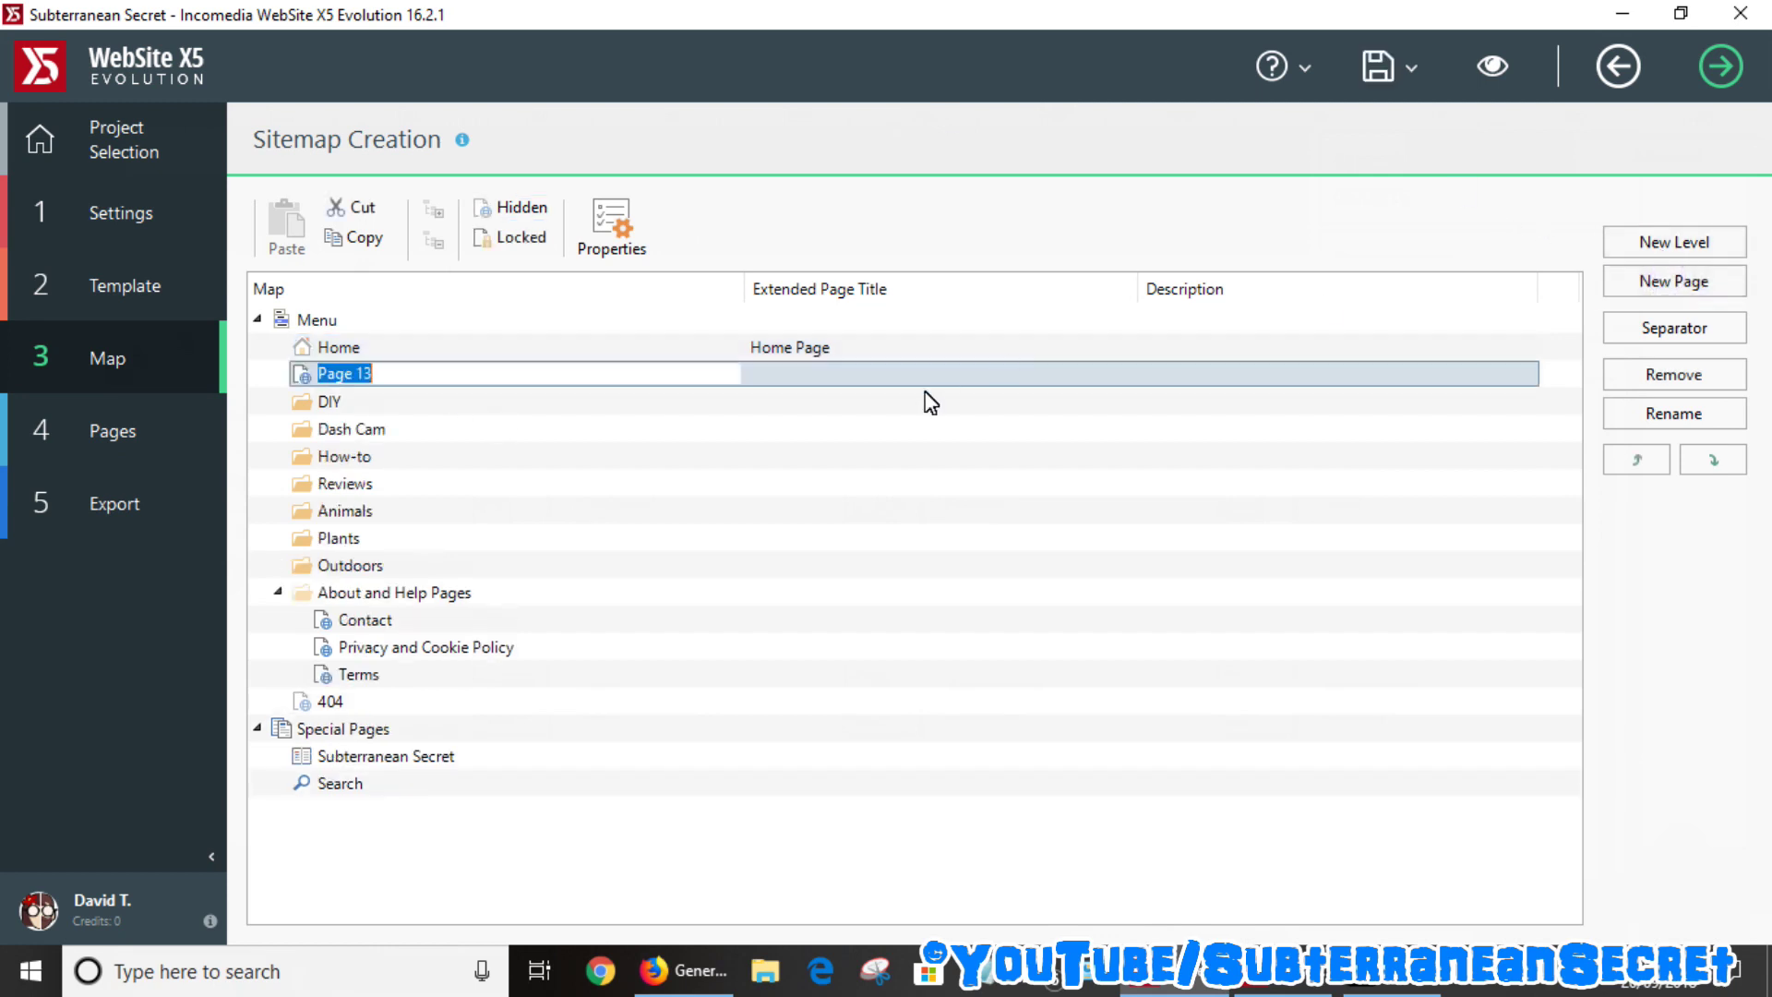
{"action": "double_click", "coordinate": [301, 378]}
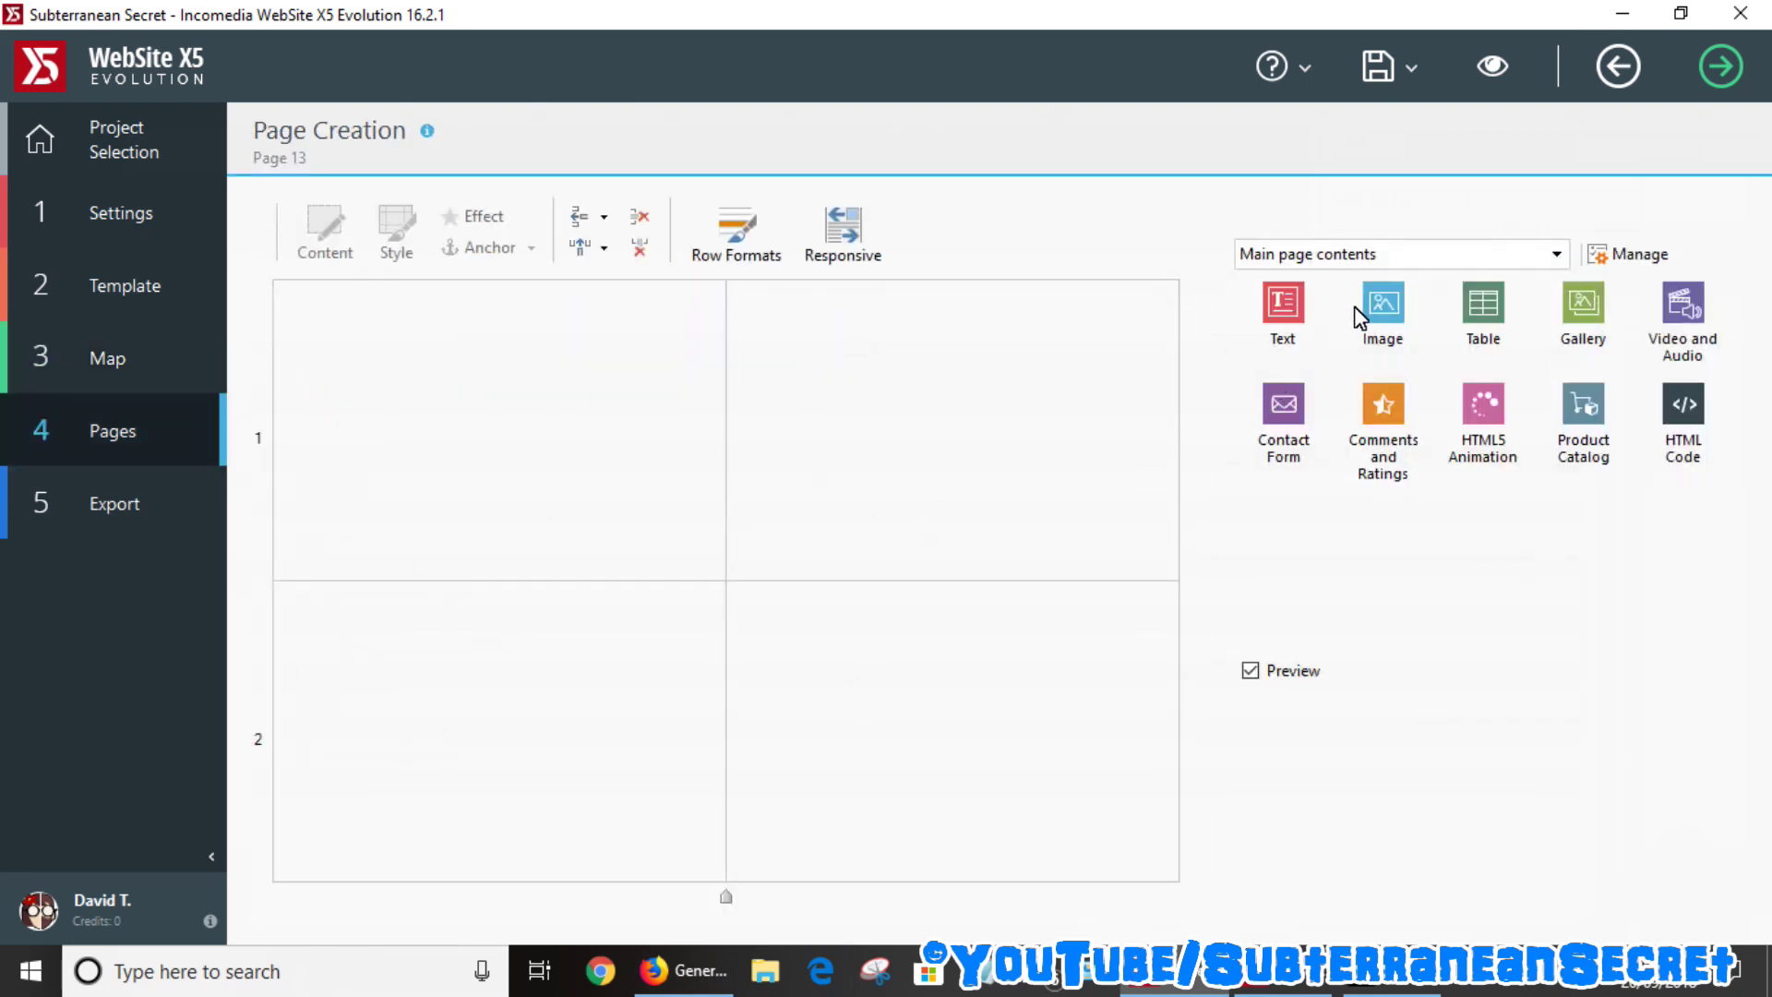
Place a text block in row 1 and a Comments and Ratings object in row 2.
{"action": "left_click_drag", "start_coordinate": [1298, 311], "coordinate": [678, 417]}
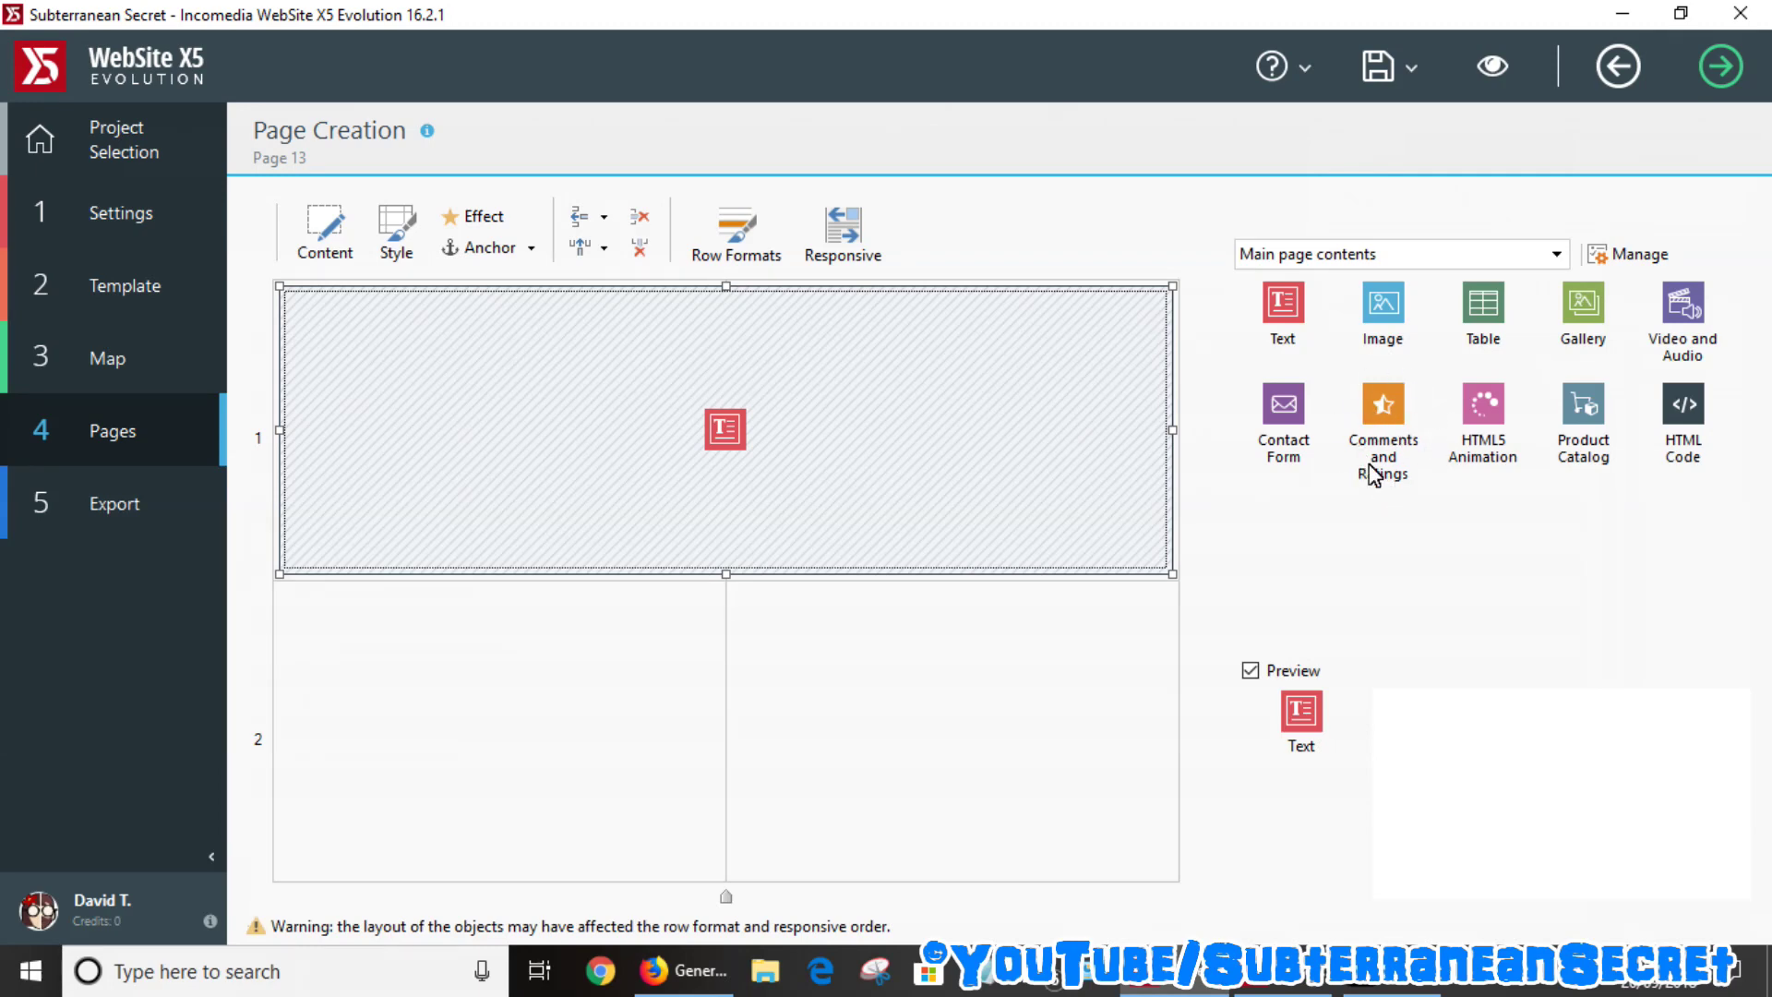
{"action": "left_click", "coordinate": [1555, 253]}
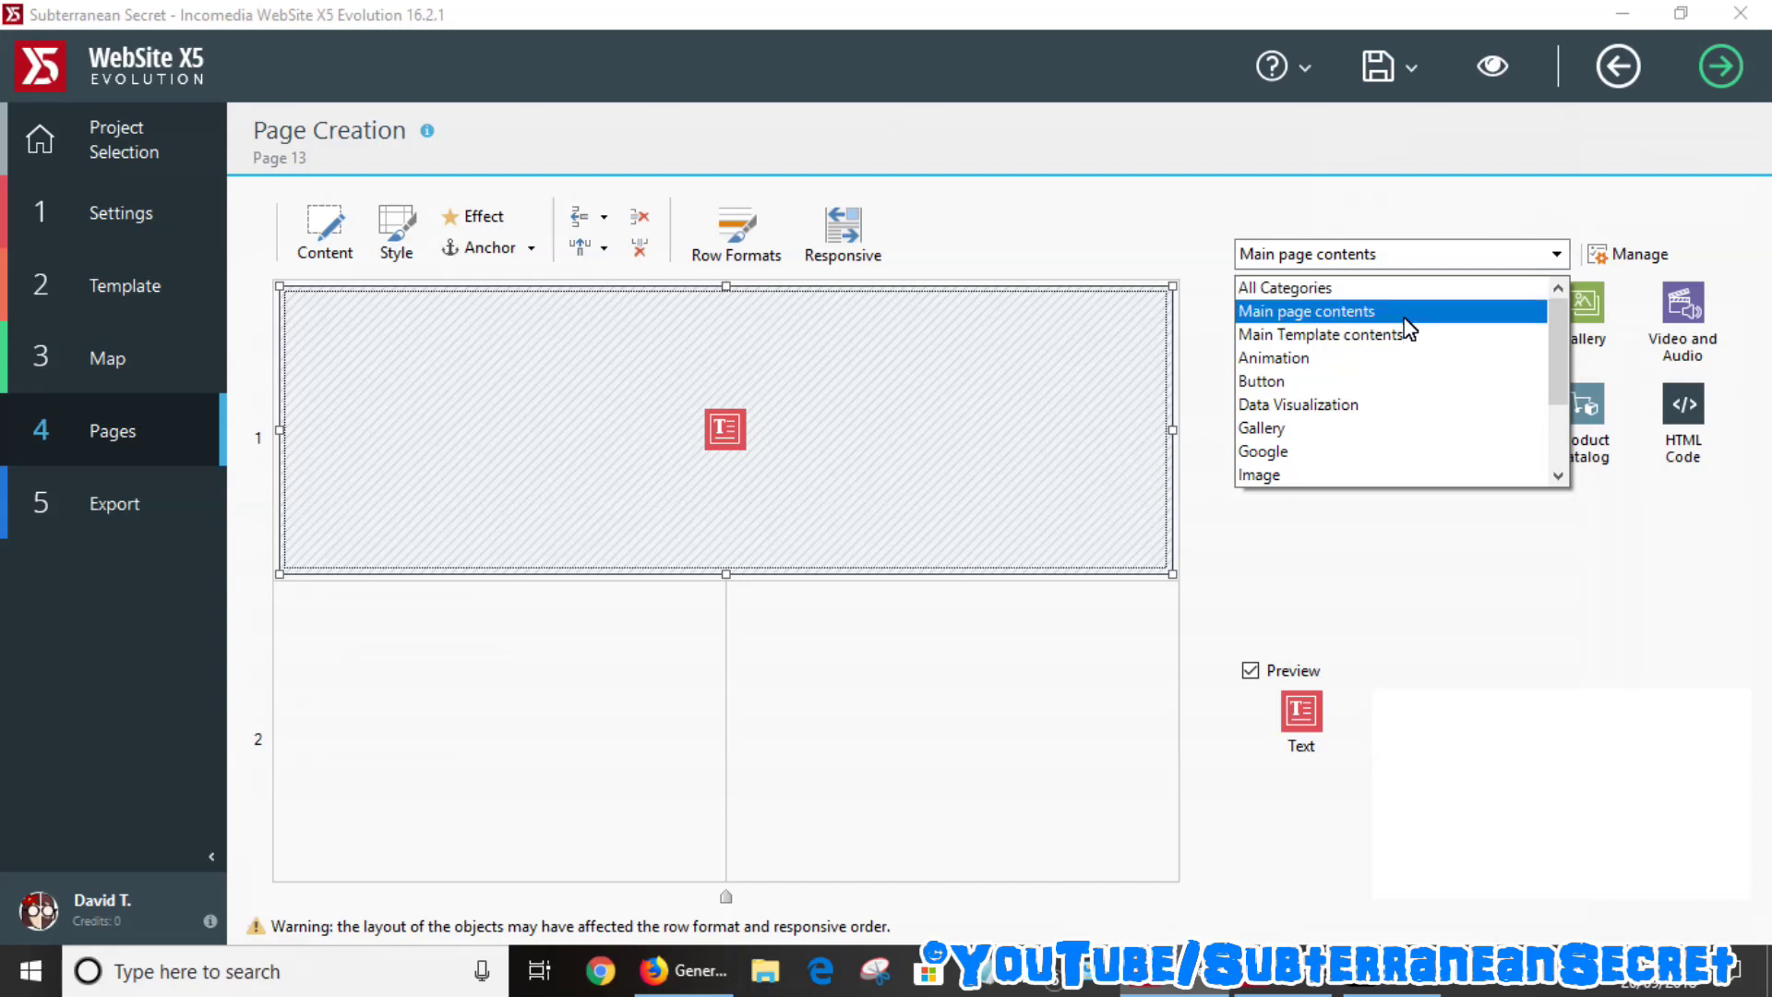
{"action": "left_click", "coordinate": [1401, 292]}
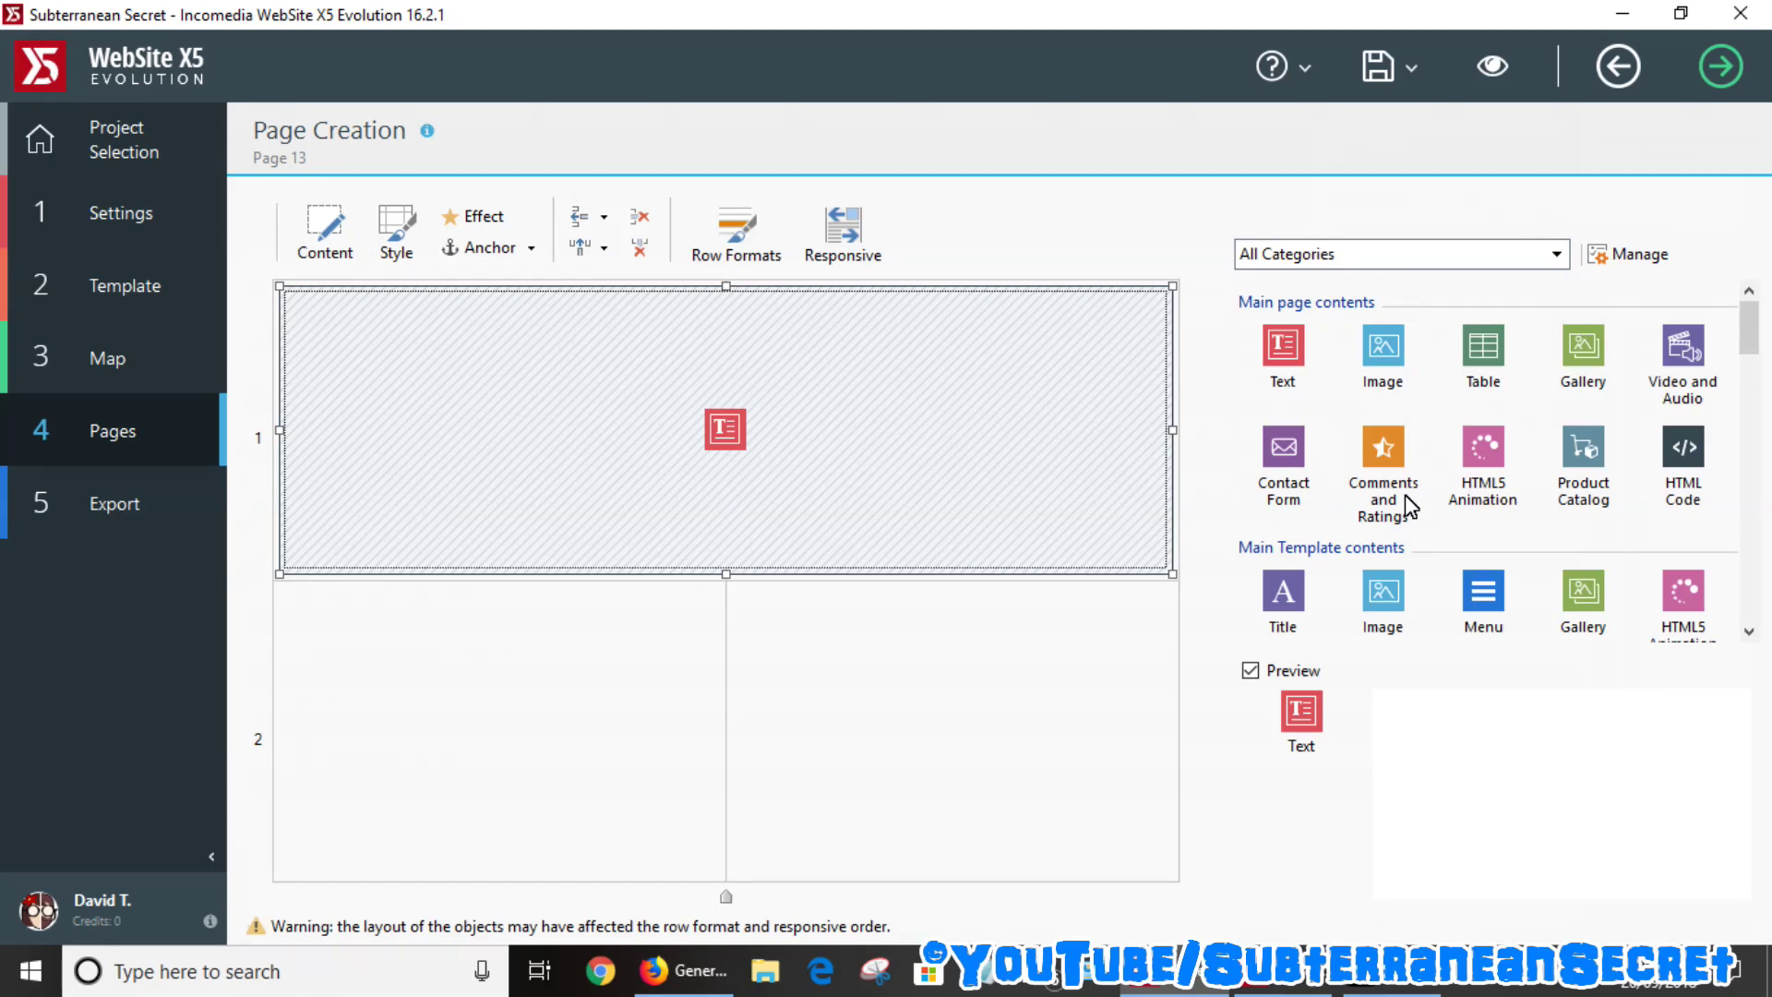
{"action": "left_click_drag", "start_coordinate": [828, 592], "coordinate": [699, 703]}
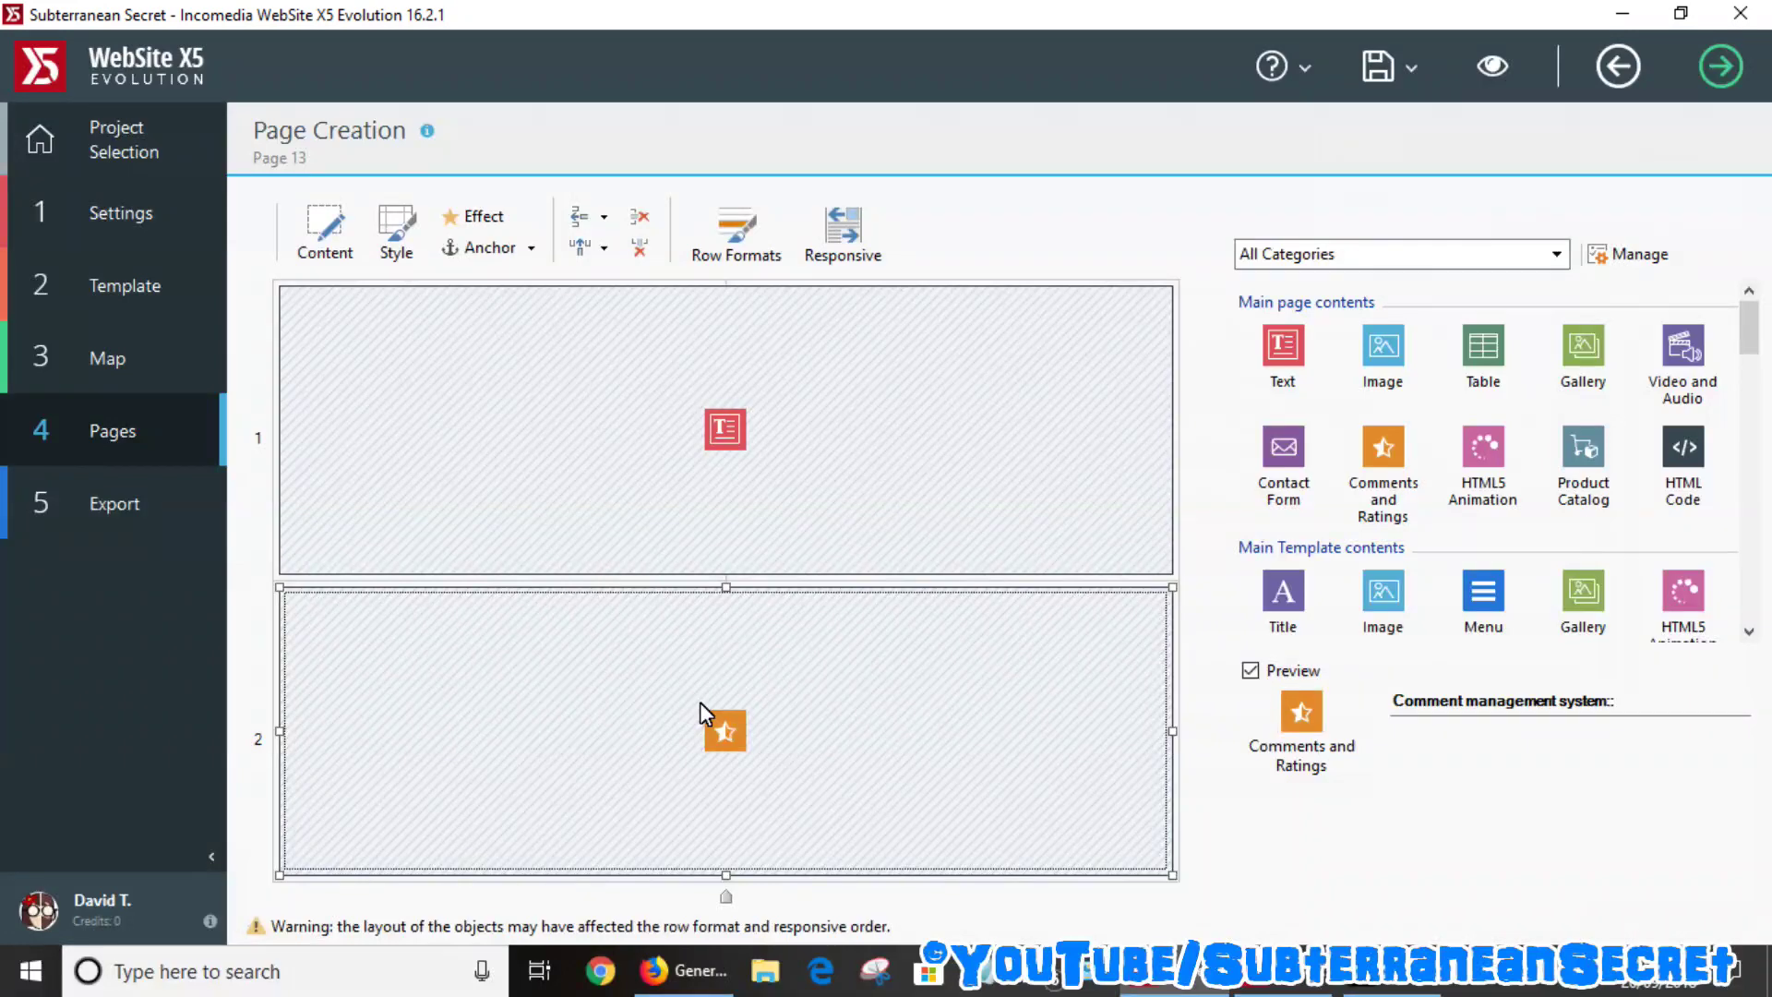
{"action": "double_click", "coordinate": [719, 710]}
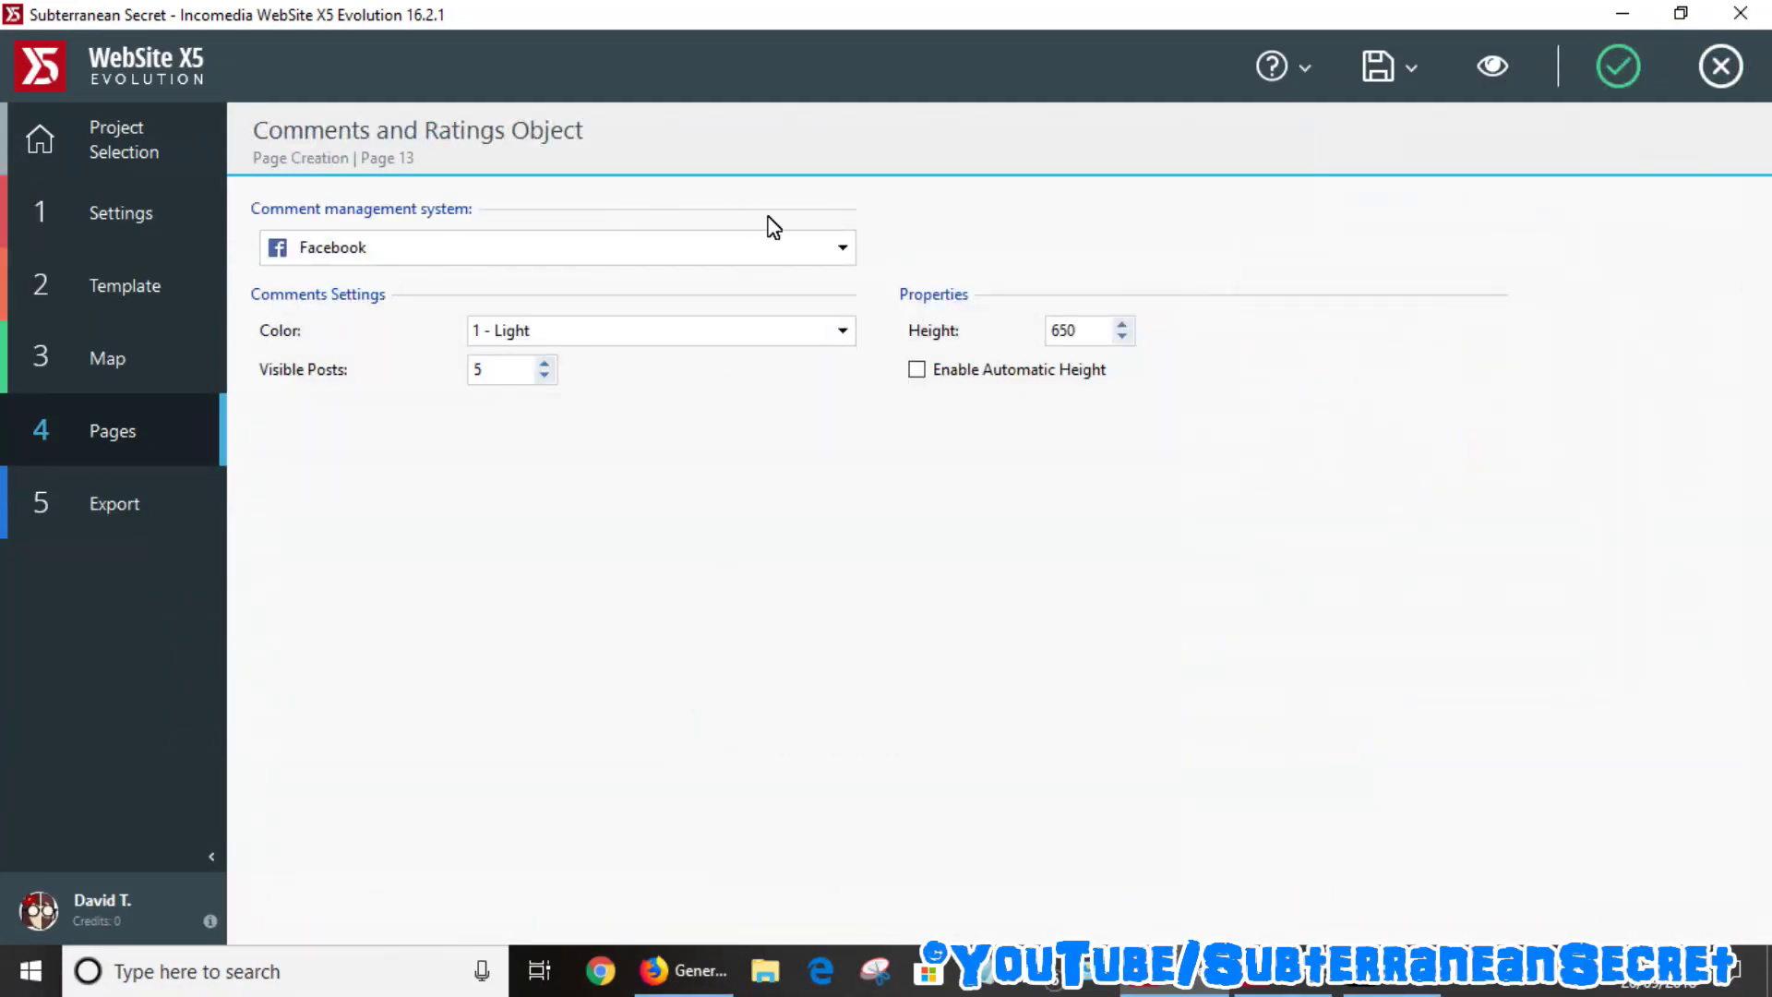
Set Page 13's comments to Disqus with shortname 'subterranean-secret' and confirm.
{"action": "left_click", "coordinate": [846, 250]}
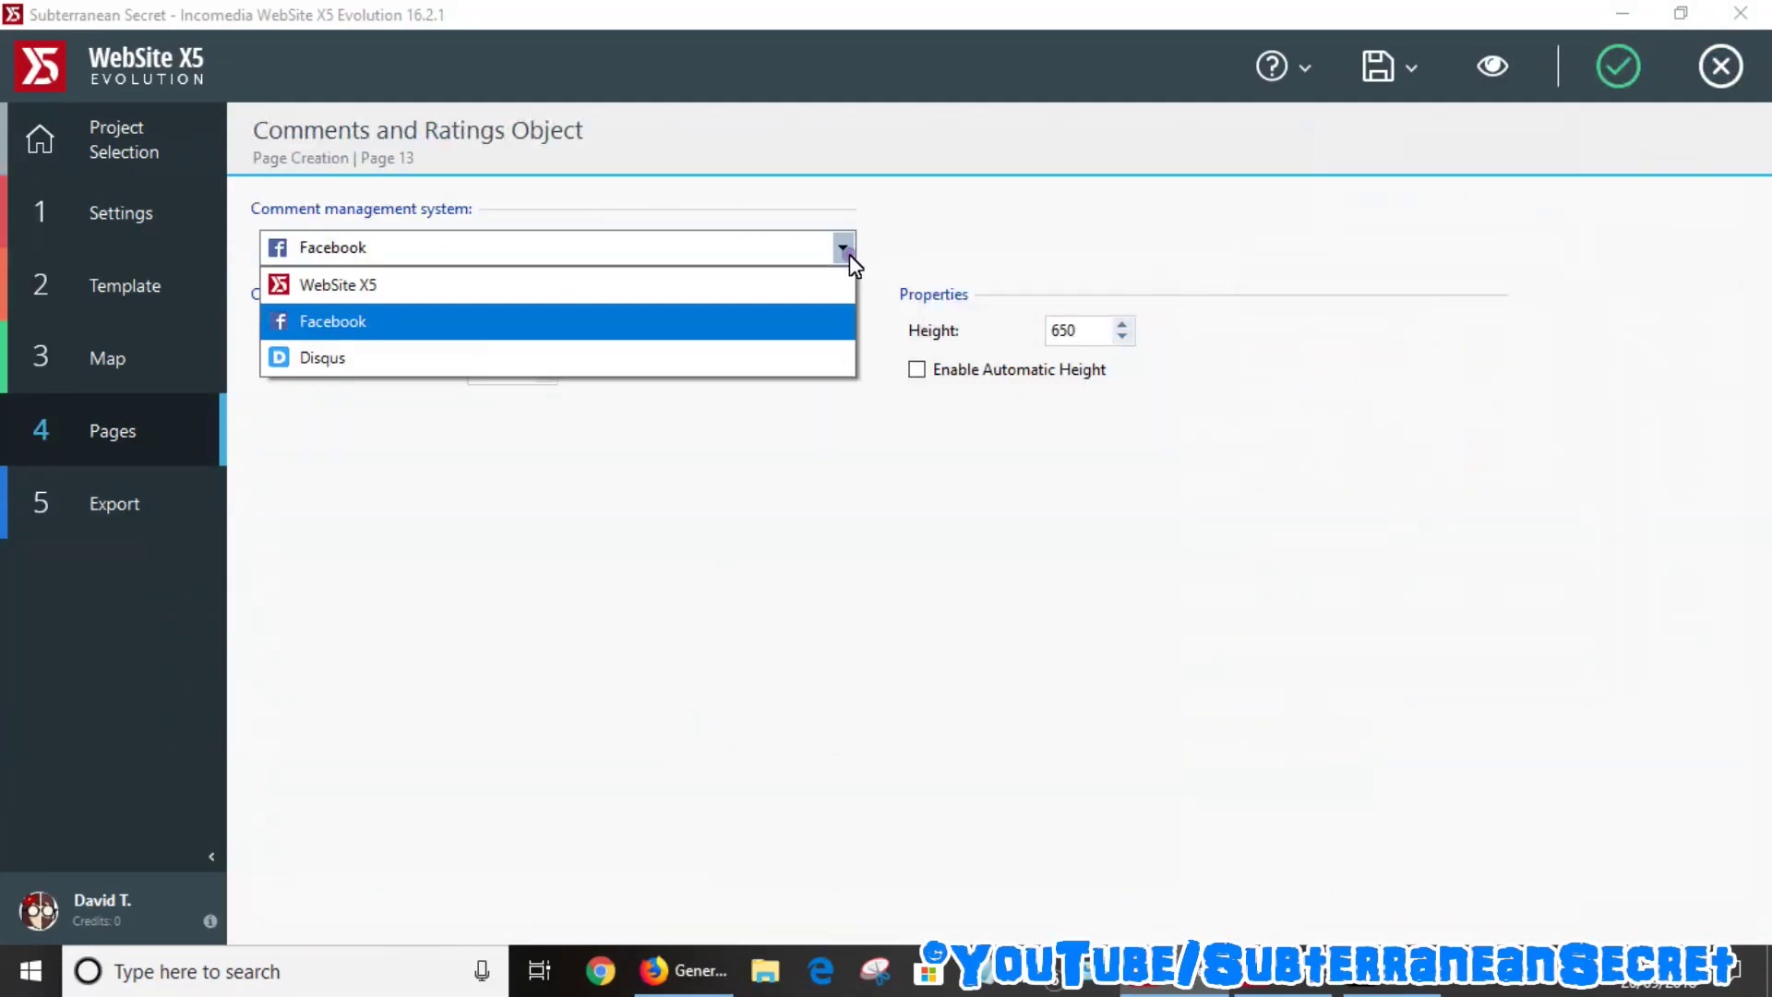
{"action": "left_click", "coordinate": [553, 358]}
{"action": "right_click", "coordinate": [559, 332]}
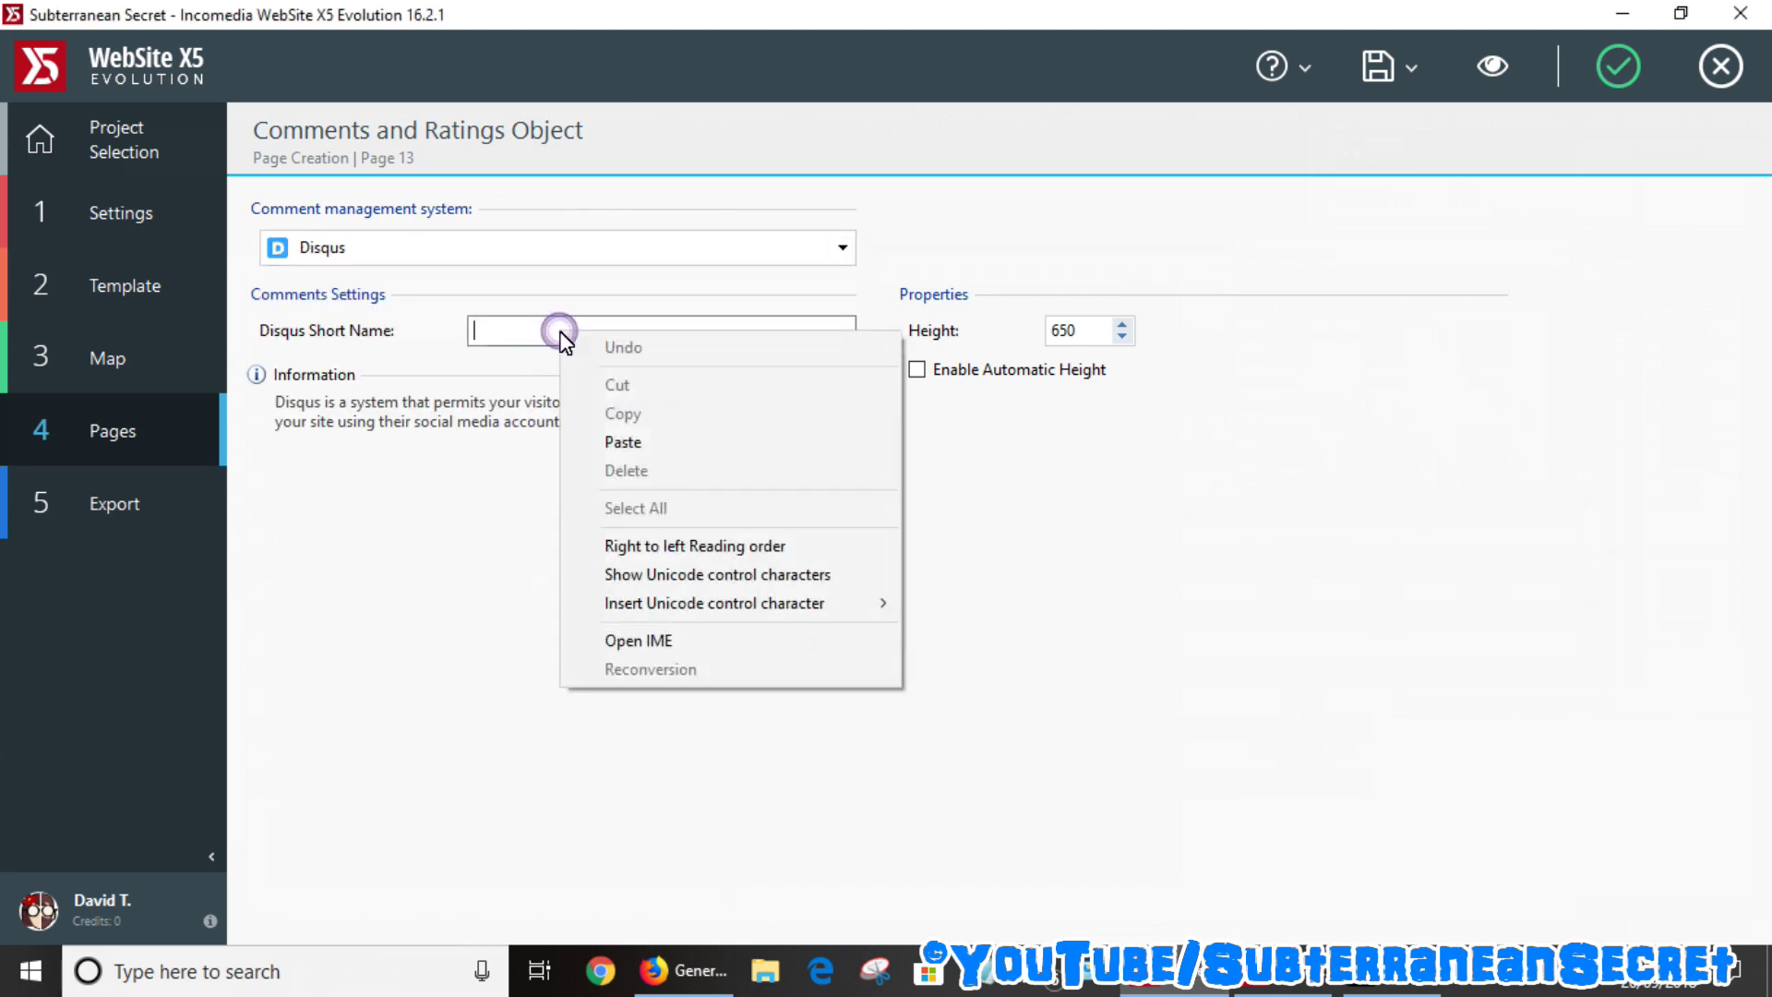
{"action": "left_click", "coordinate": [641, 452]}
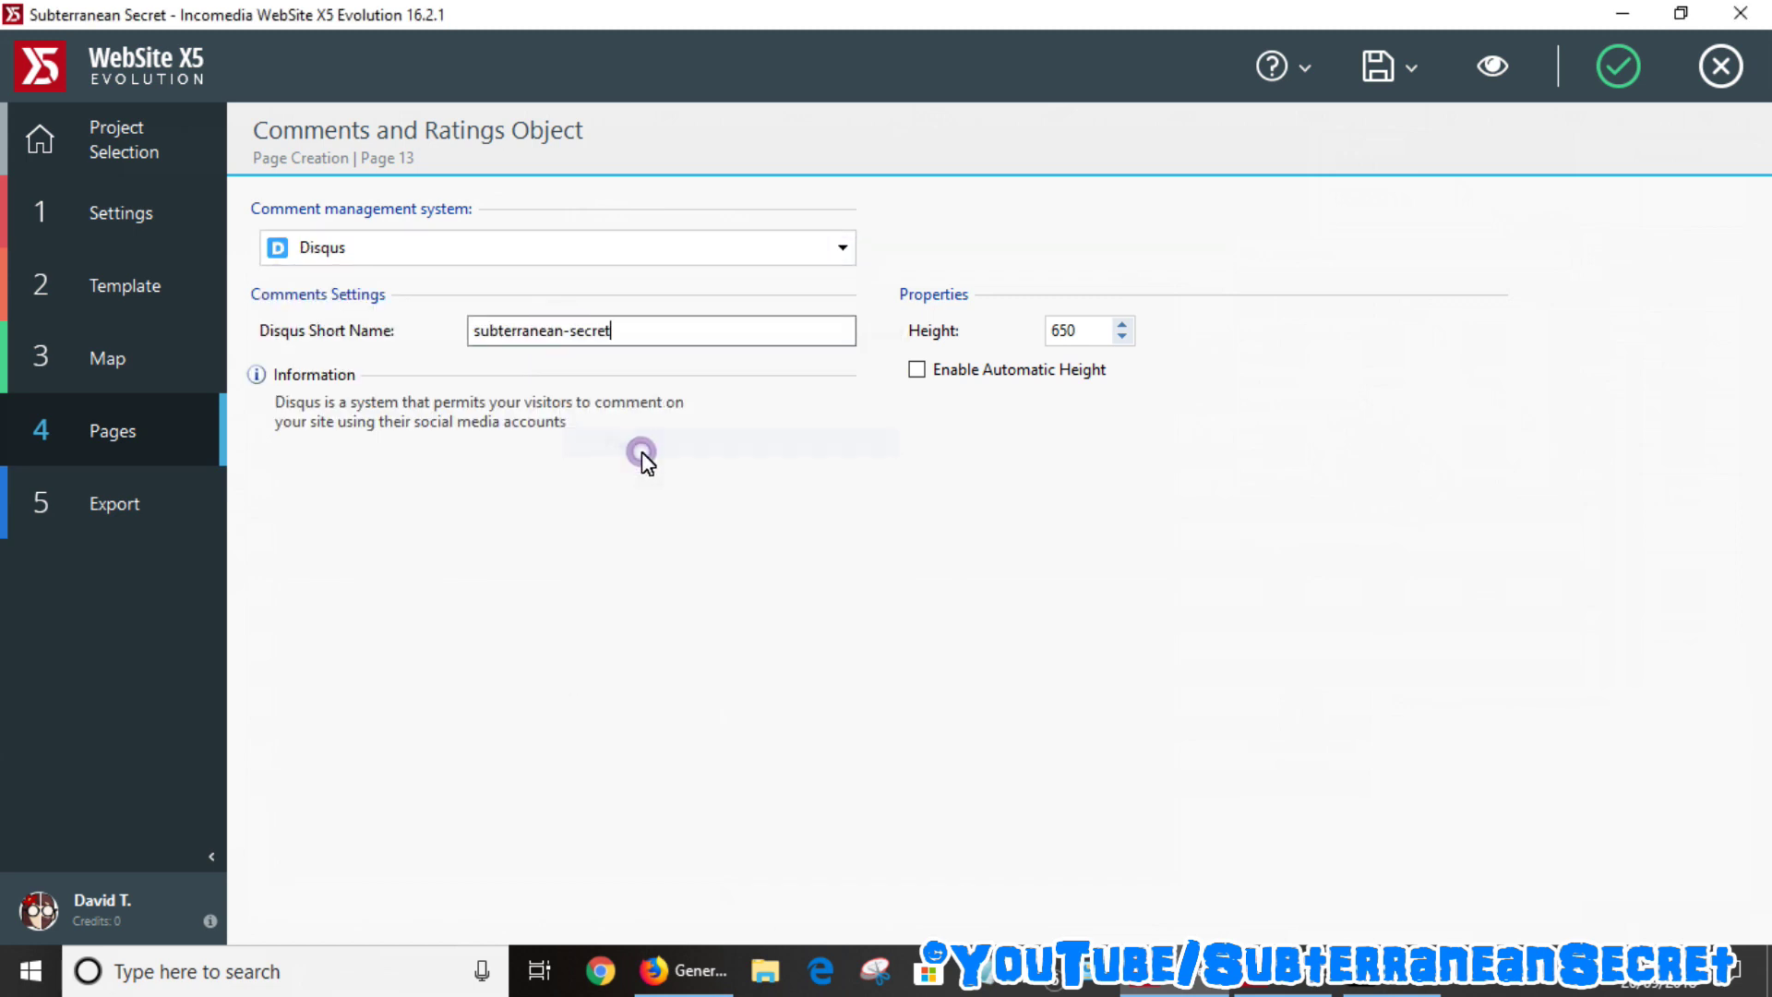
{"action": "left_click", "coordinate": [1620, 68]}
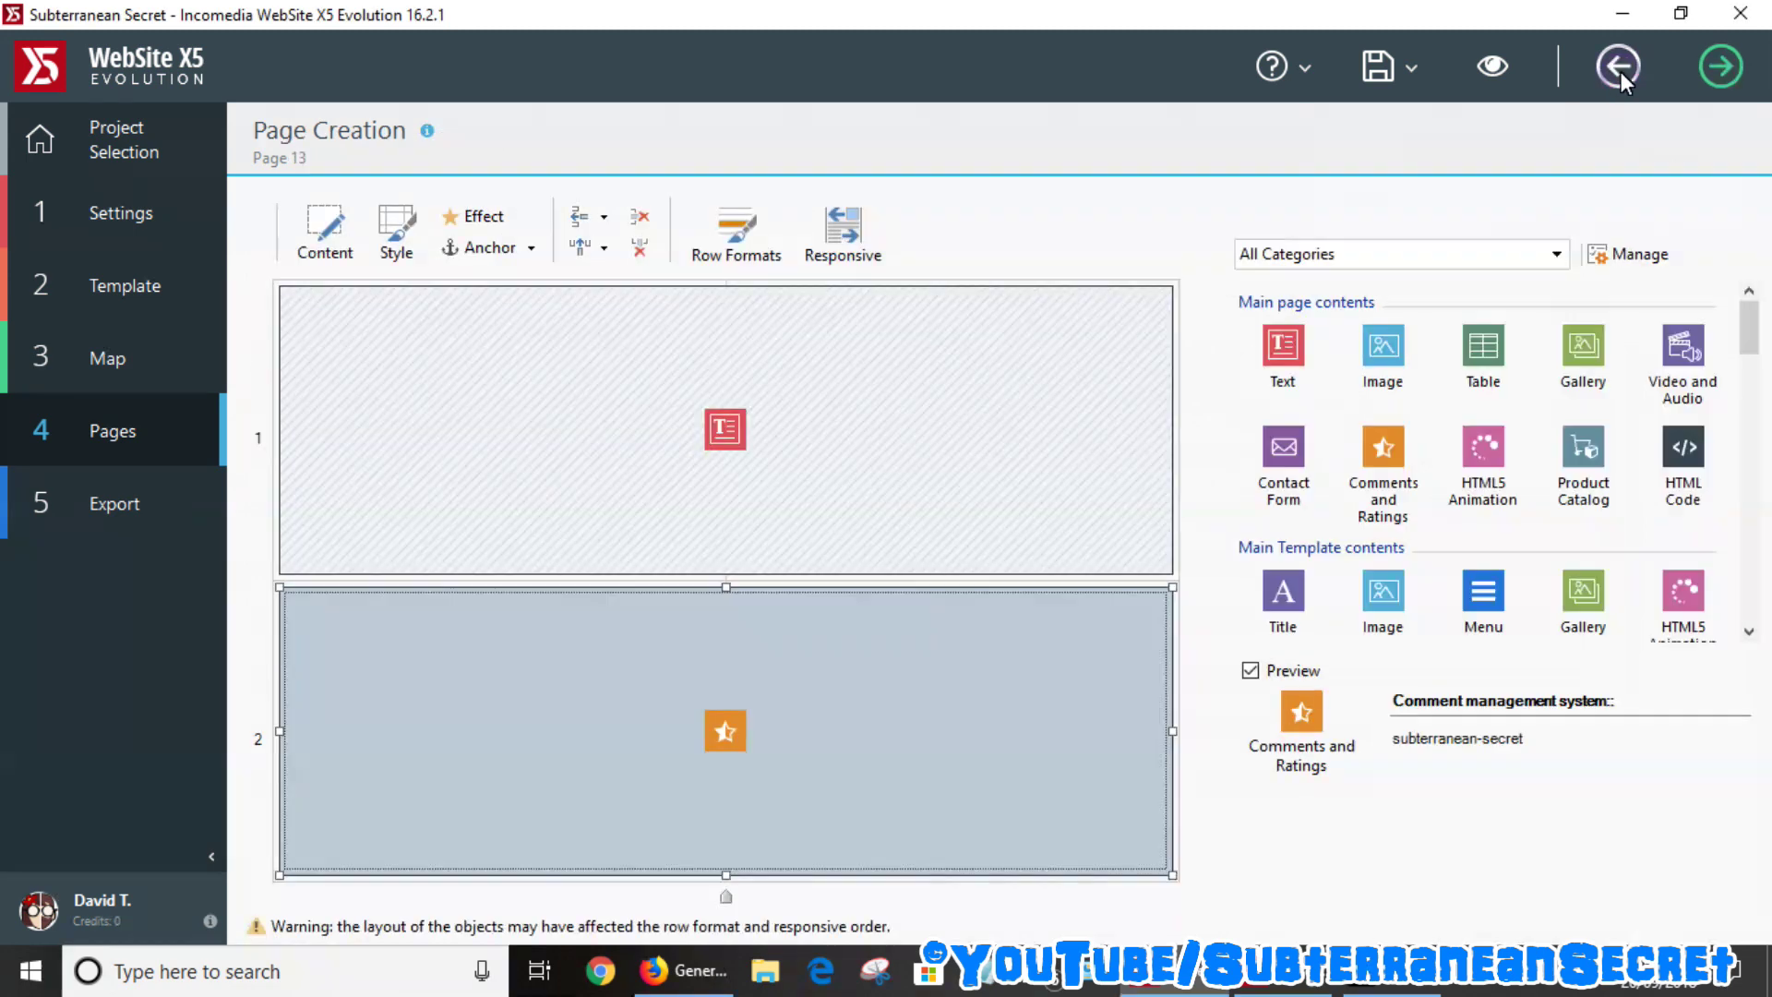
Preview Page 13 to check the comments, then close it and minimise WebSite X5.
{"action": "left_click", "coordinate": [1492, 67]}
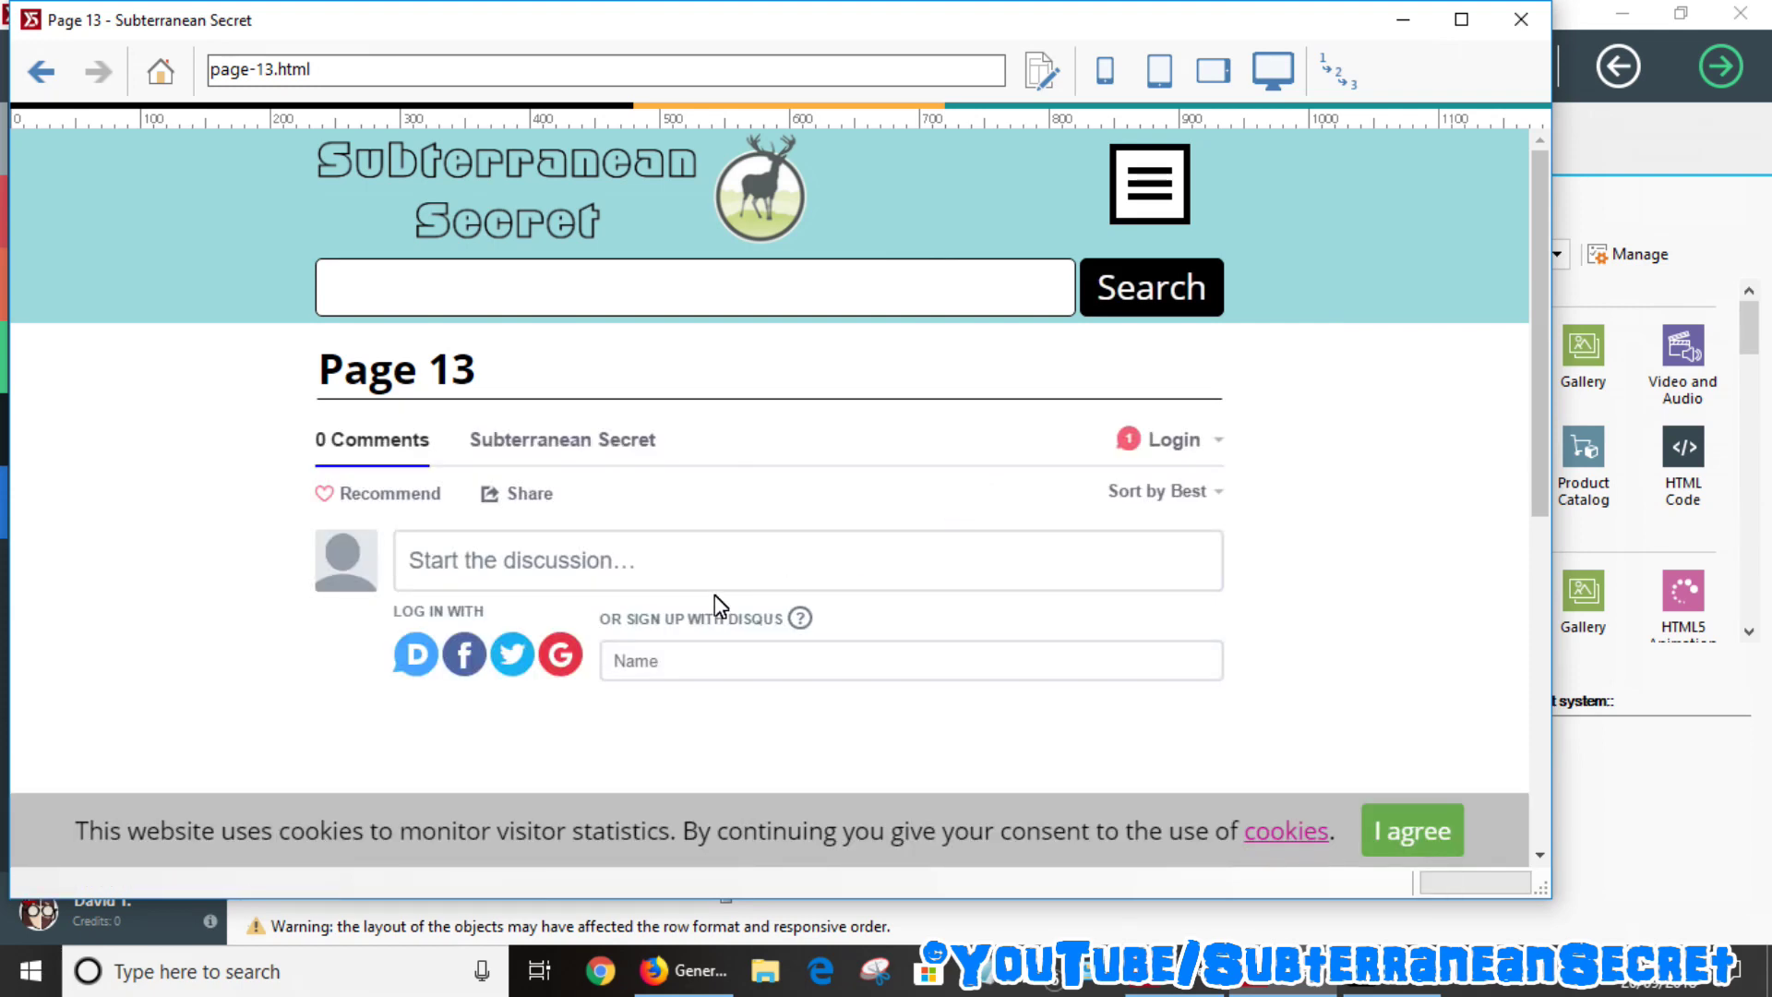
{"action": "left_click", "coordinate": [1519, 22]}
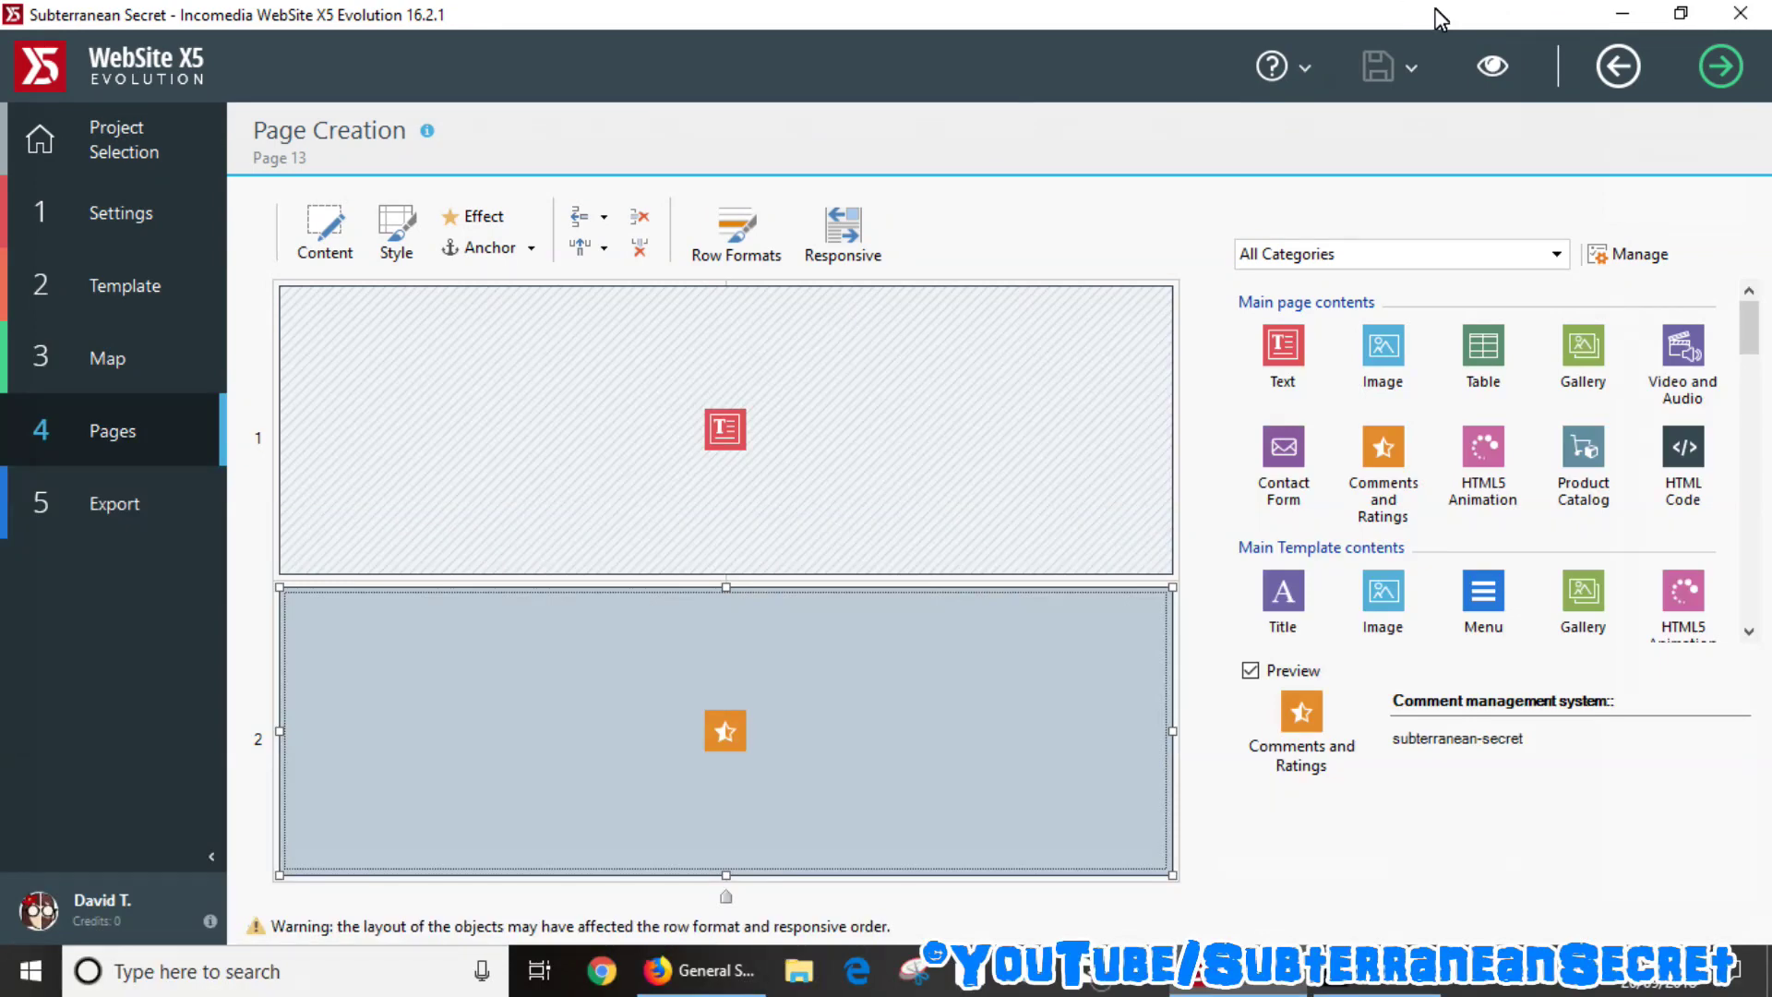
{"action": "left_click", "coordinate": [1620, 18]}
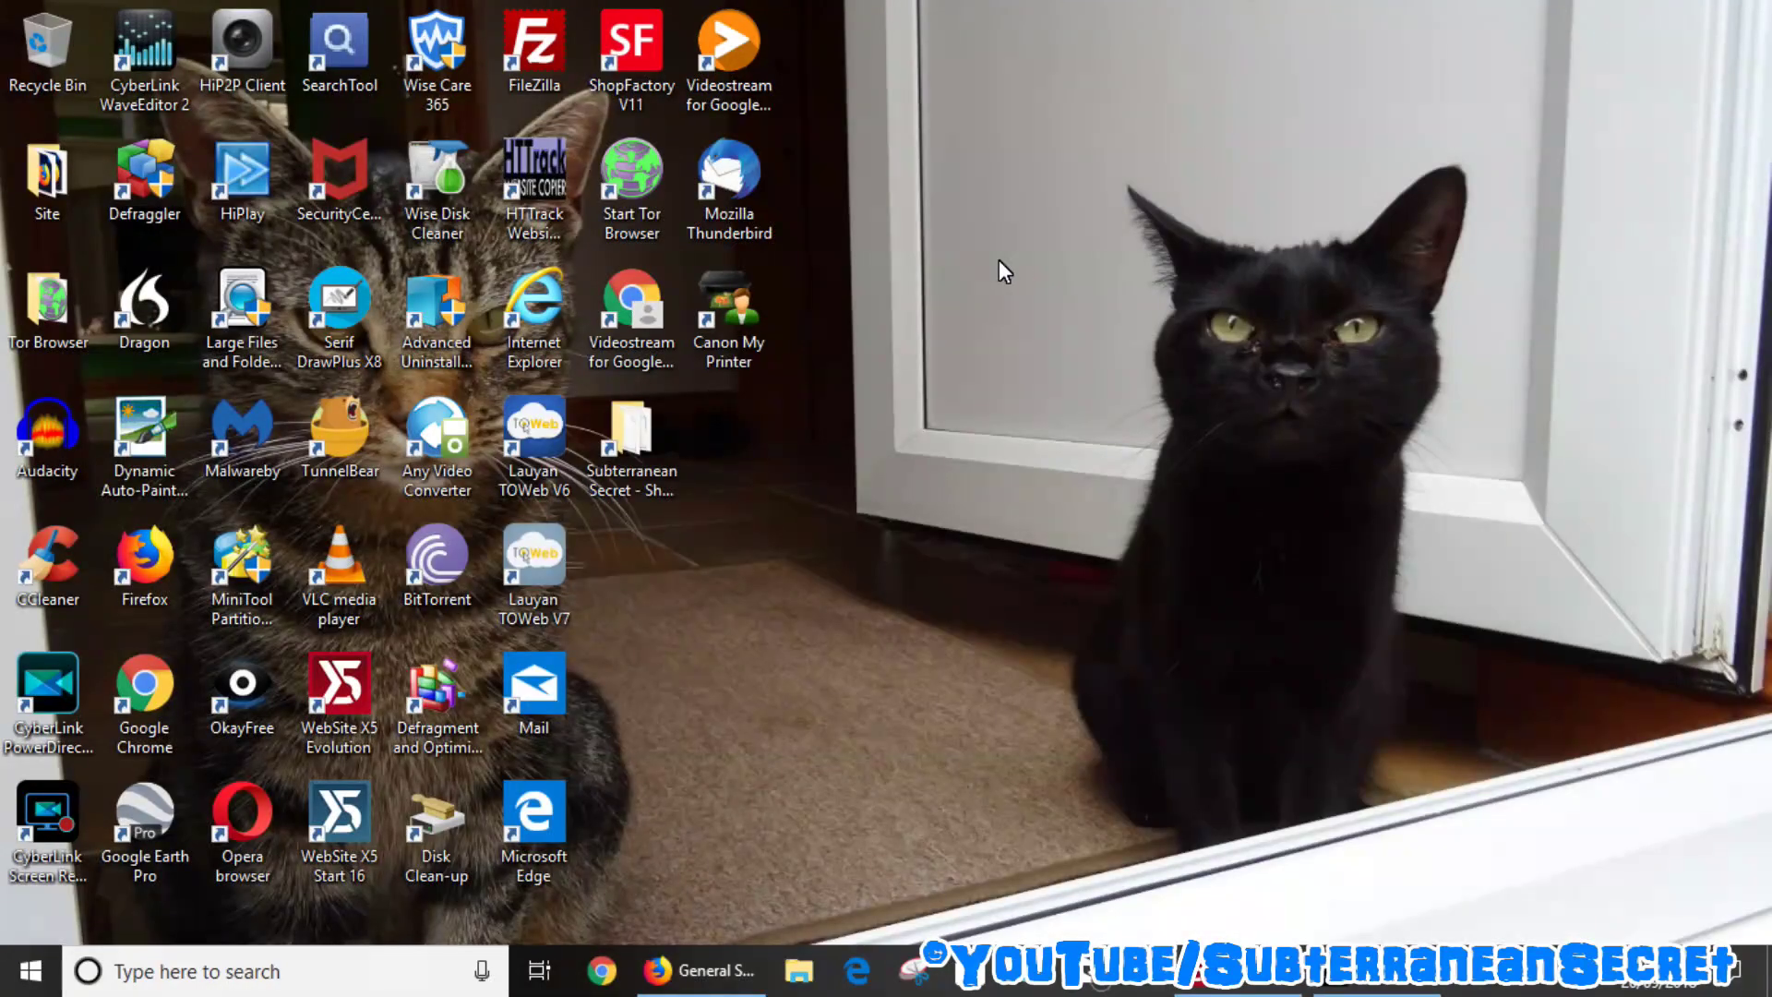